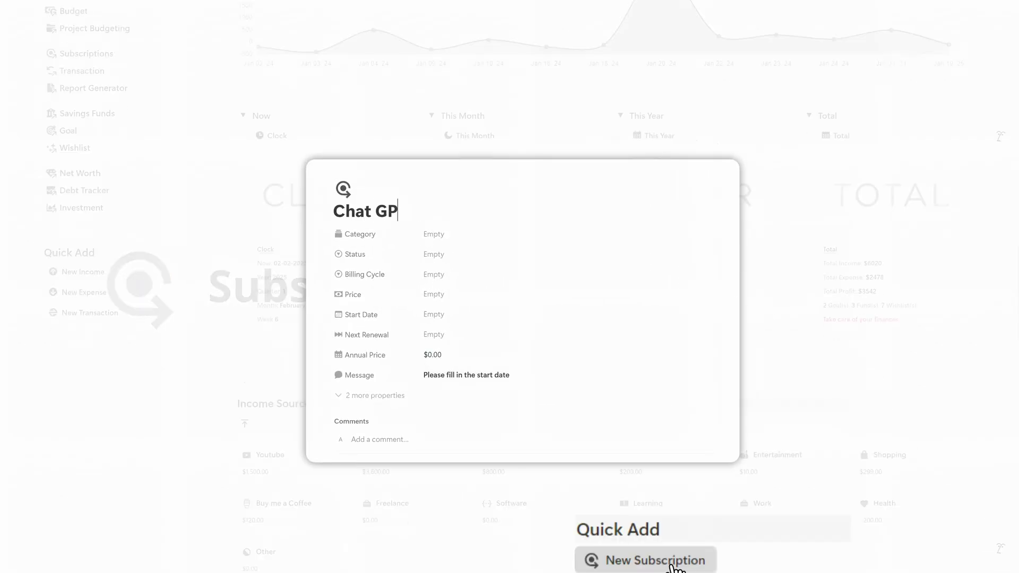
text(T)
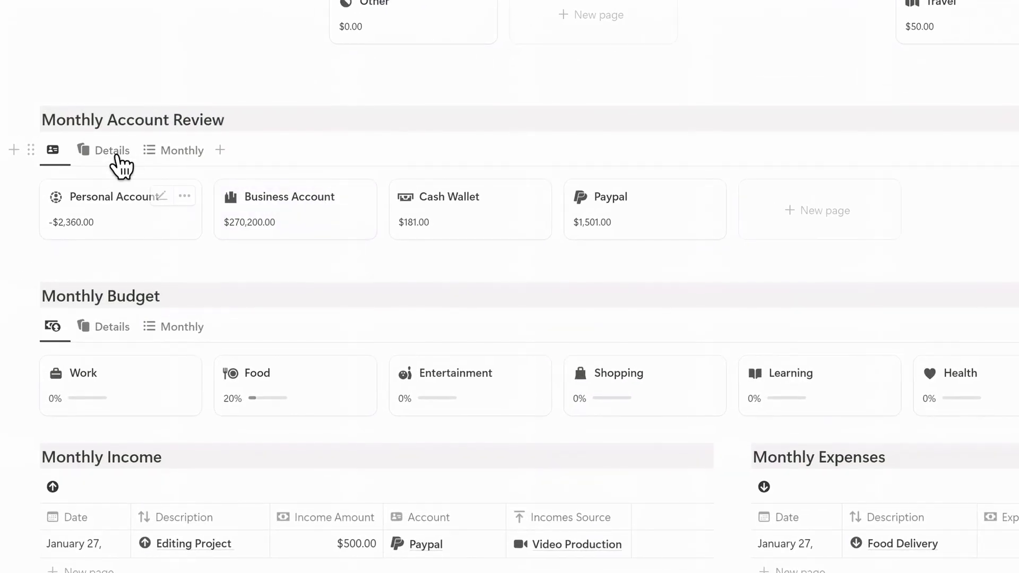
Step: Switch Monthly Account Review to the Details view and open the Paypal account card
click(111, 151)
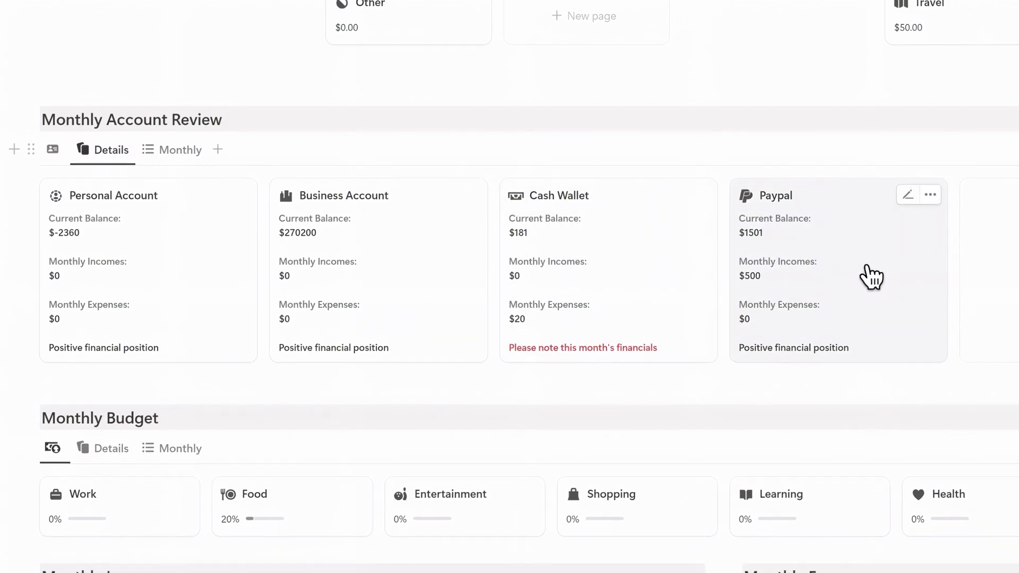
click(871, 277)
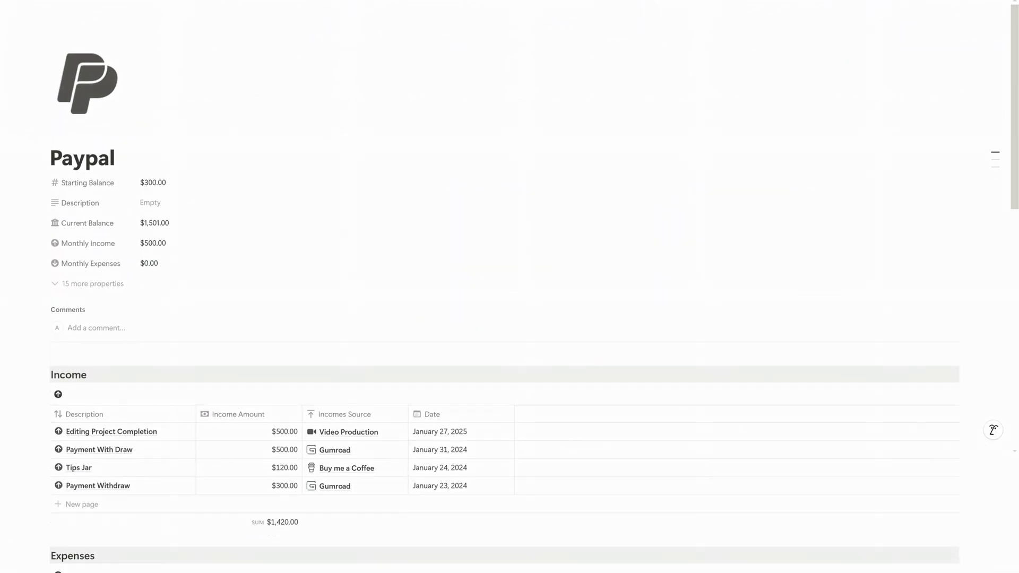
scroll(993, 259, down, 3)
scroll(993, 258, down, 3)
scroll(993, 259, down, 3)
scroll(993, 318, down, 2)
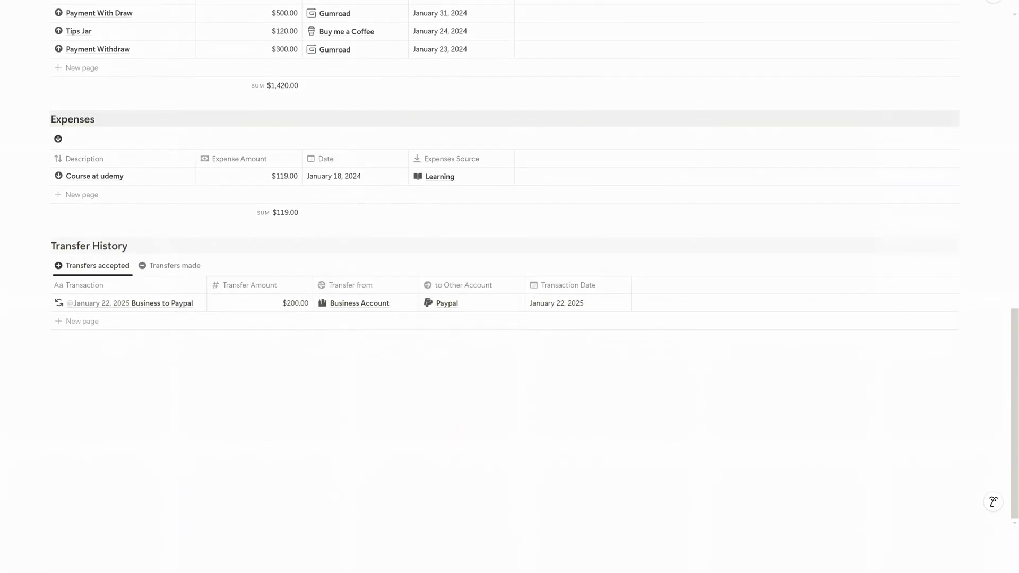
Step: Show Paypal's transfers made and link Movie Dinner to the Cash Wallet account
click(179, 262)
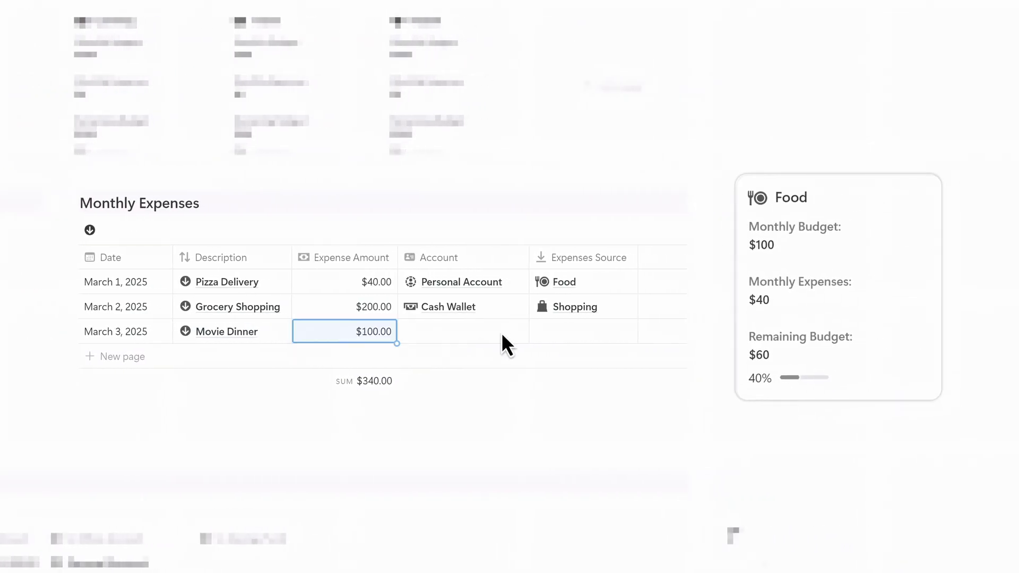
click(502, 333)
click(451, 257)
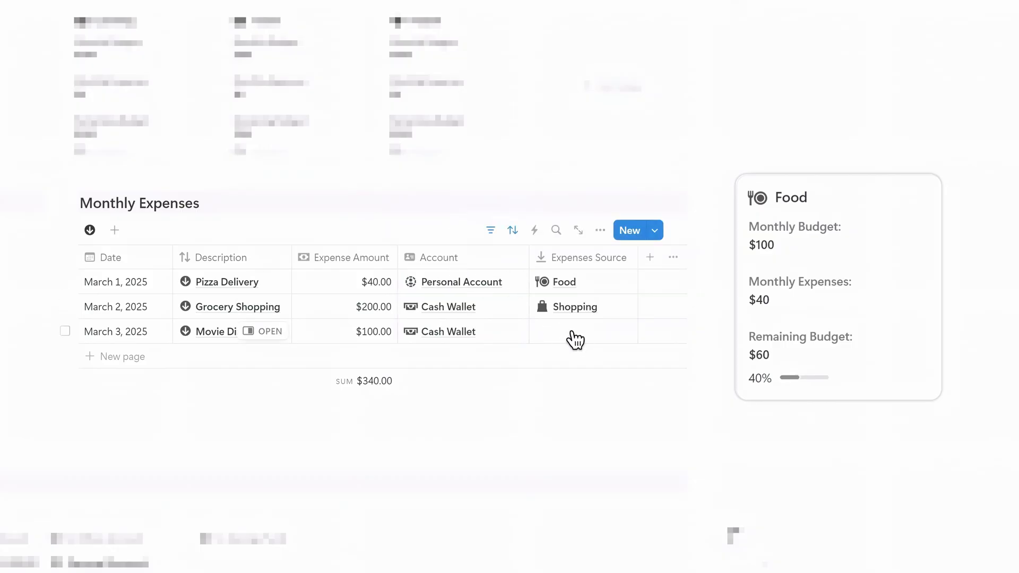
Step: Set Movie Dinner's expense source to Food and add a March 3, 2025 income entry
click(575, 335)
click(519, 278)
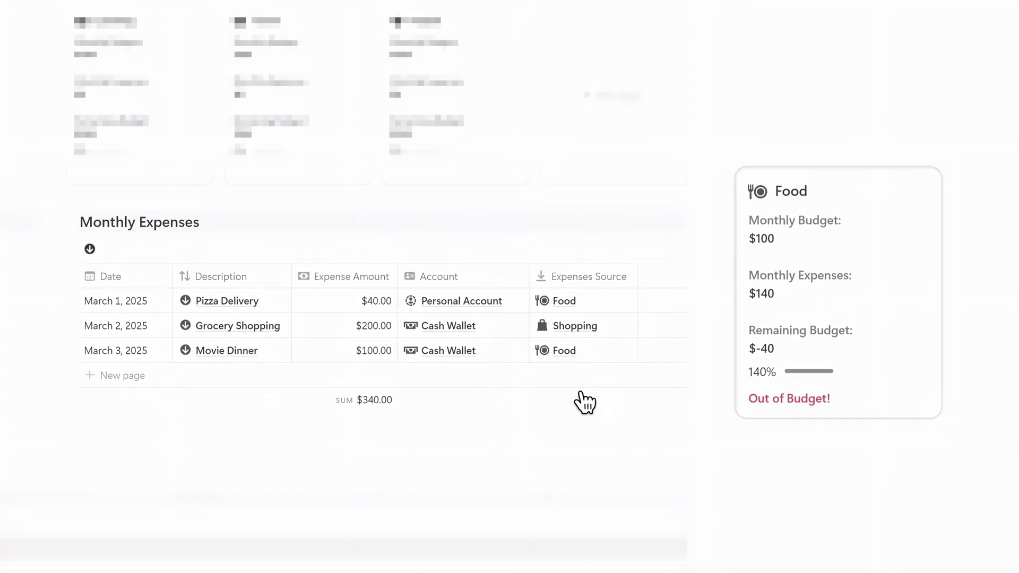
click(269, 400)
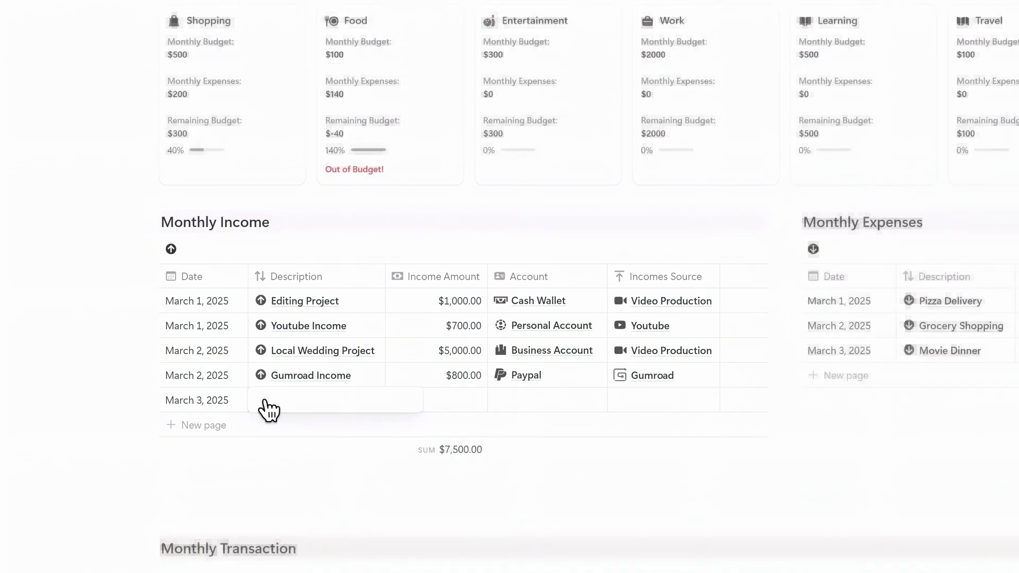
text(Video Editing P)
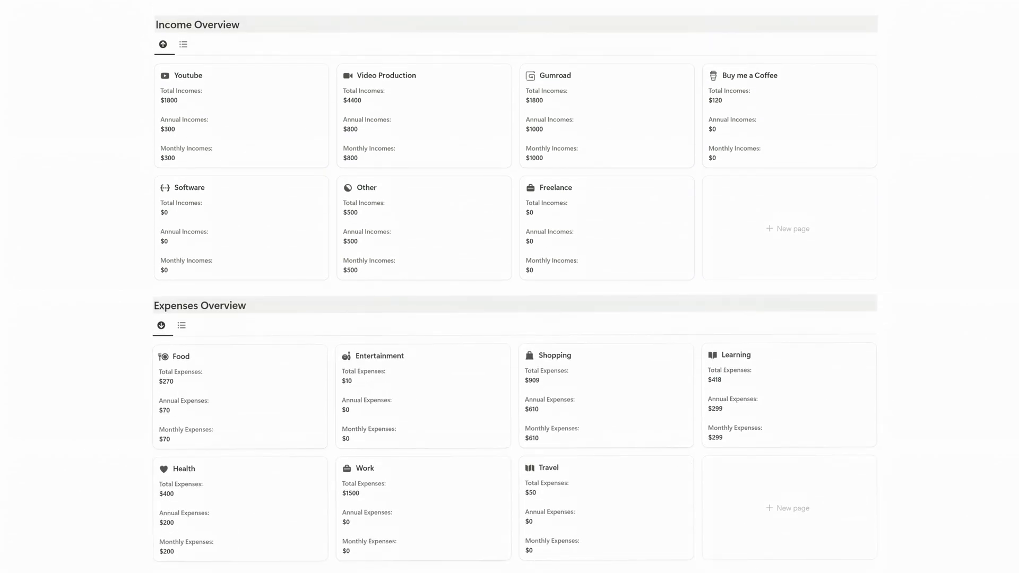
Step: Create a Donations expense source with a $500 monthly budget
click(103, 448)
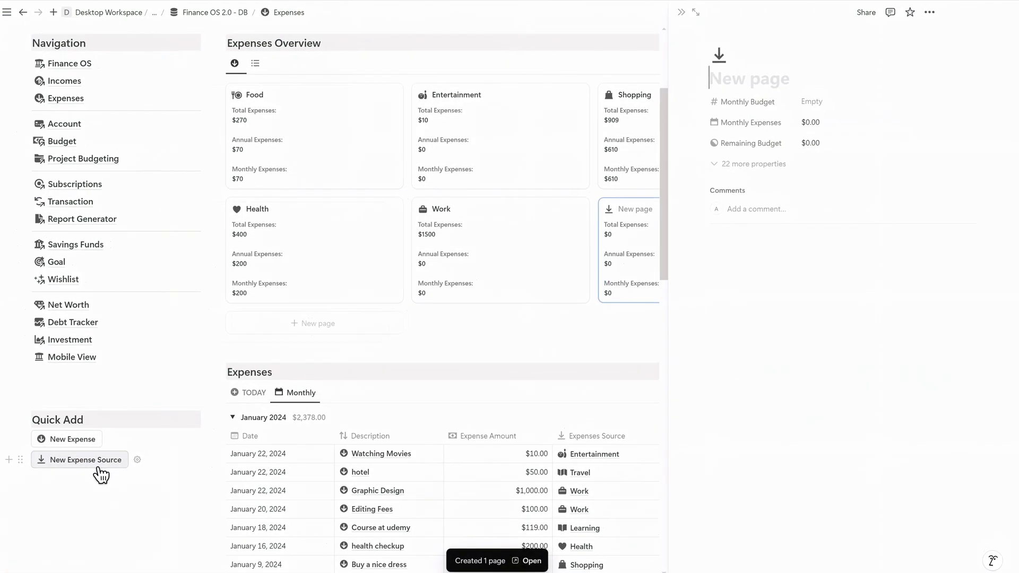
text(Donations)
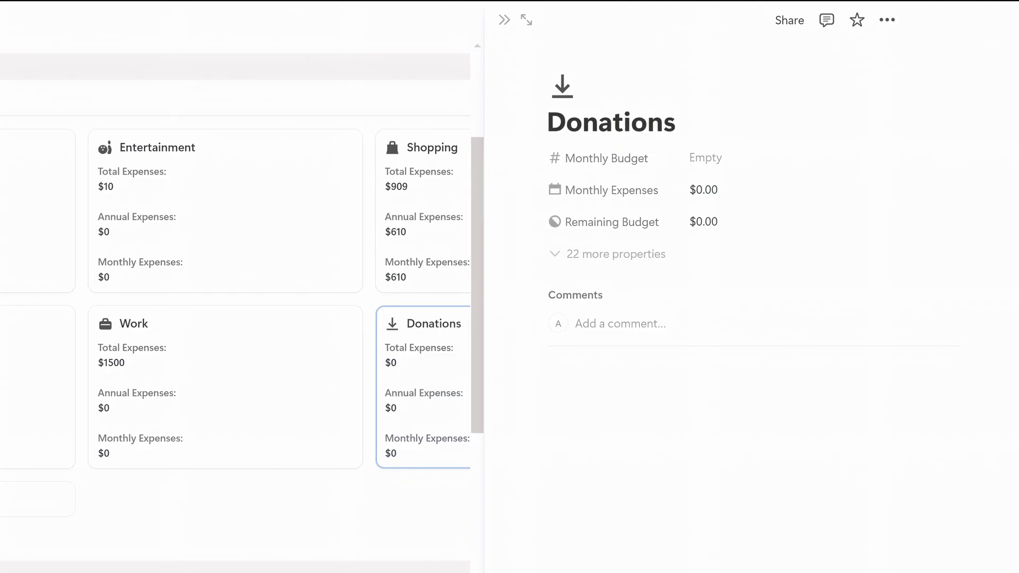
click(706, 158)
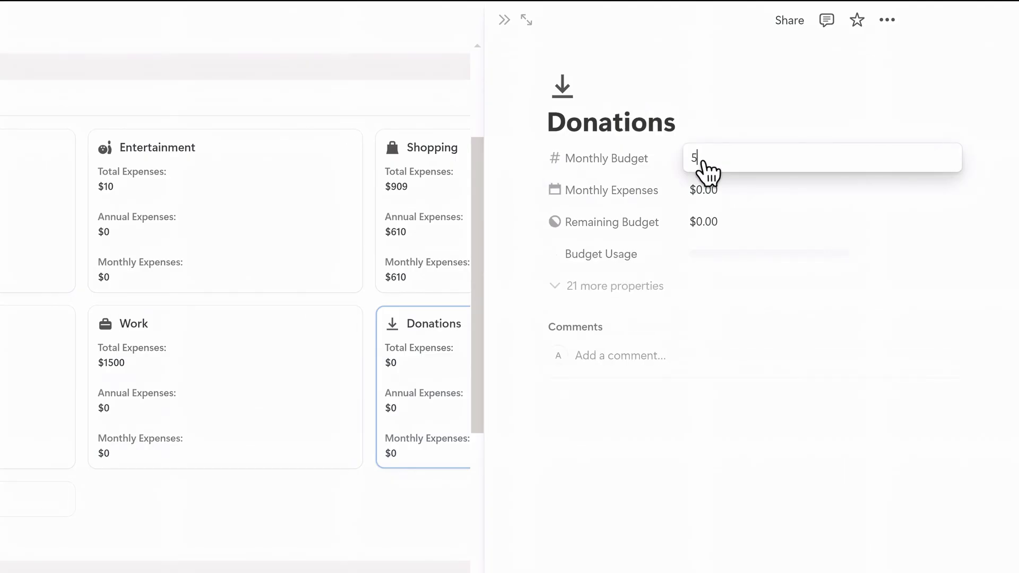
click(797, 504)
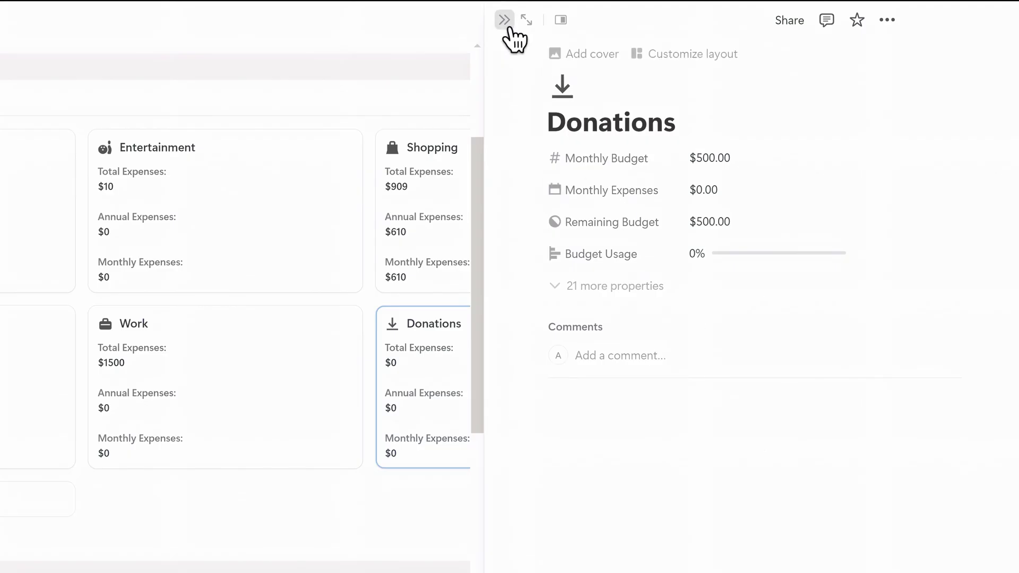
click(504, 20)
scroll(510, 319, down, 5)
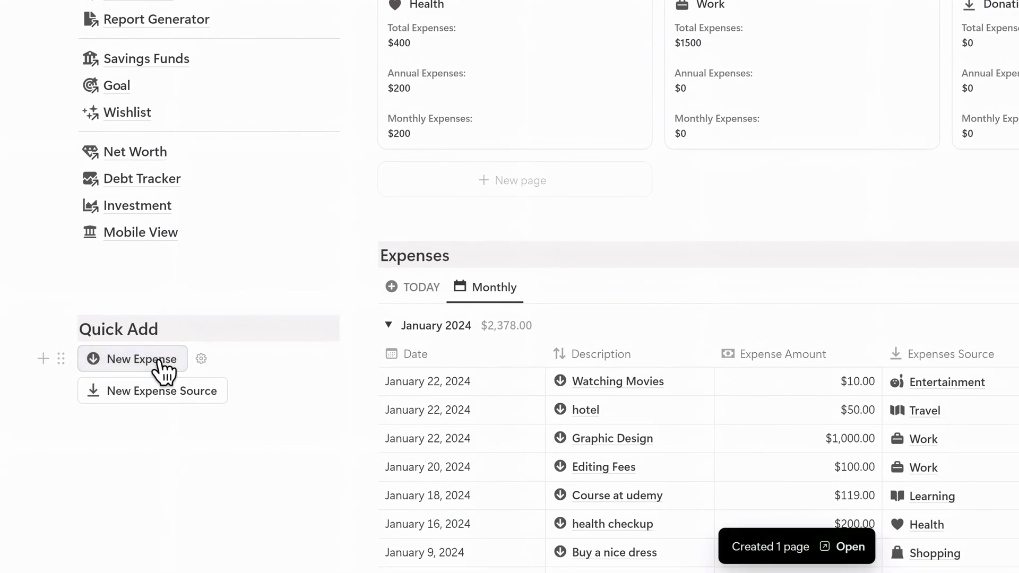
text(Movie Night)
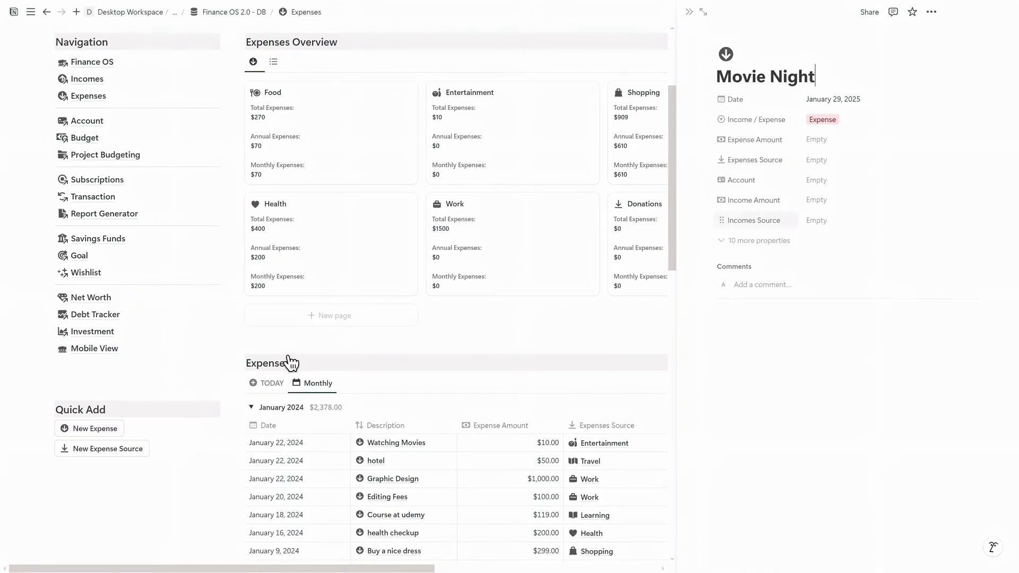
Step: Log a $200 Movie Night expense under Entertainment, paid from Paypal, and expand January 2025
click(817, 140)
text(200)
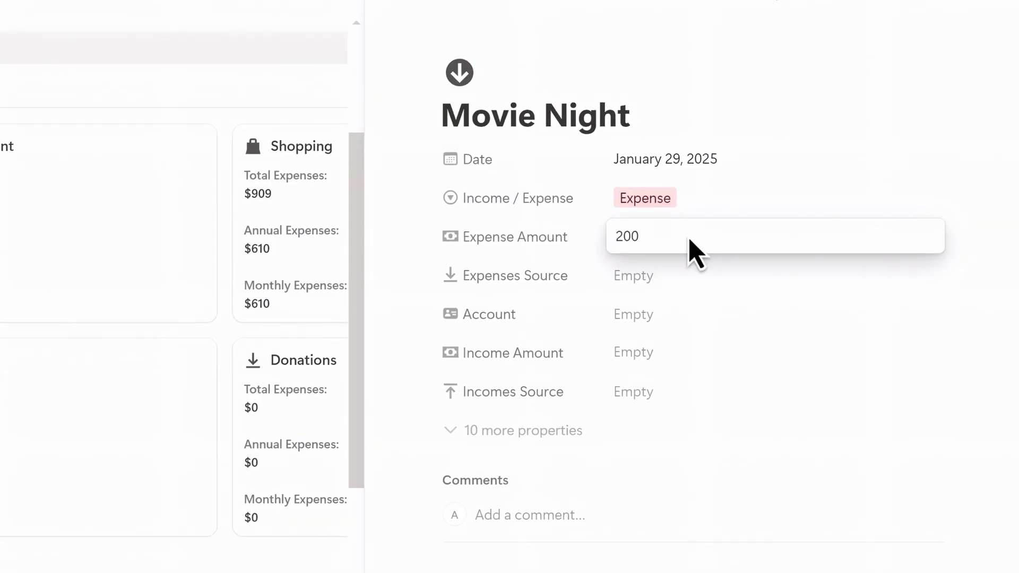
click(670, 275)
click(685, 313)
click(653, 315)
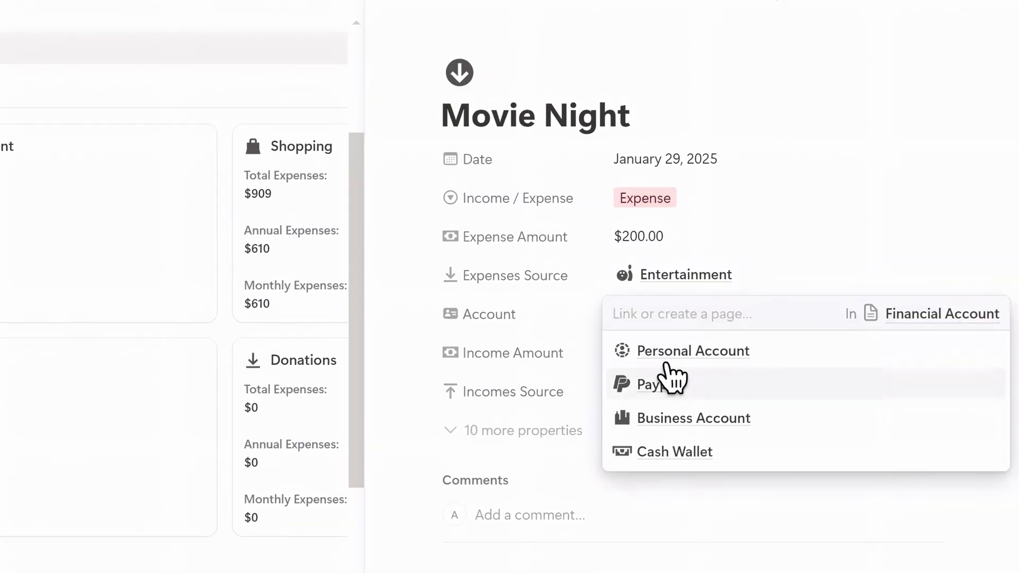
click(661, 383)
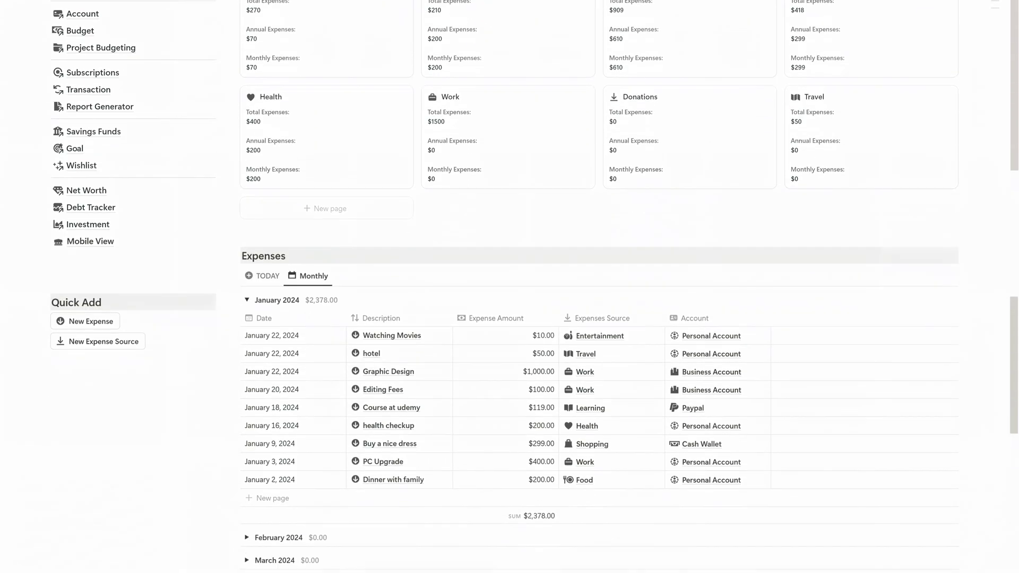
scroll(768, 238, down, 5)
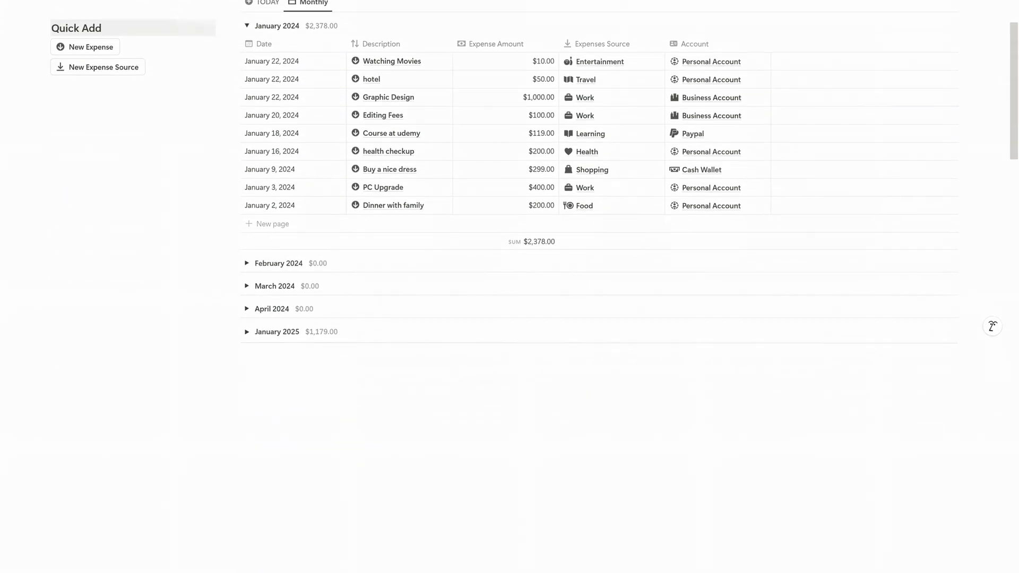
scroll(769, 160, down, 3)
scroll(768, 80, down, 1)
click(247, 199)
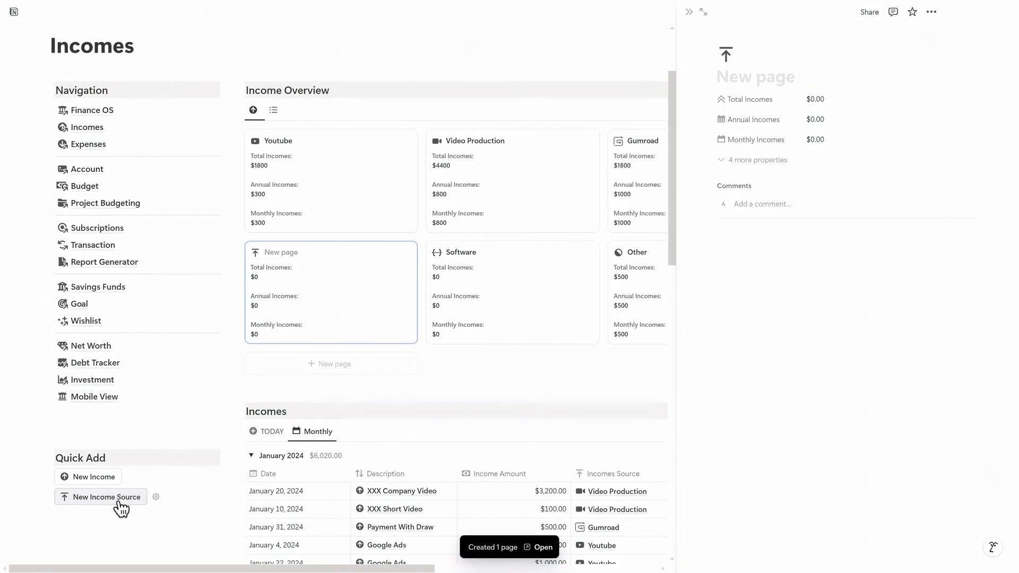
text(Inve)
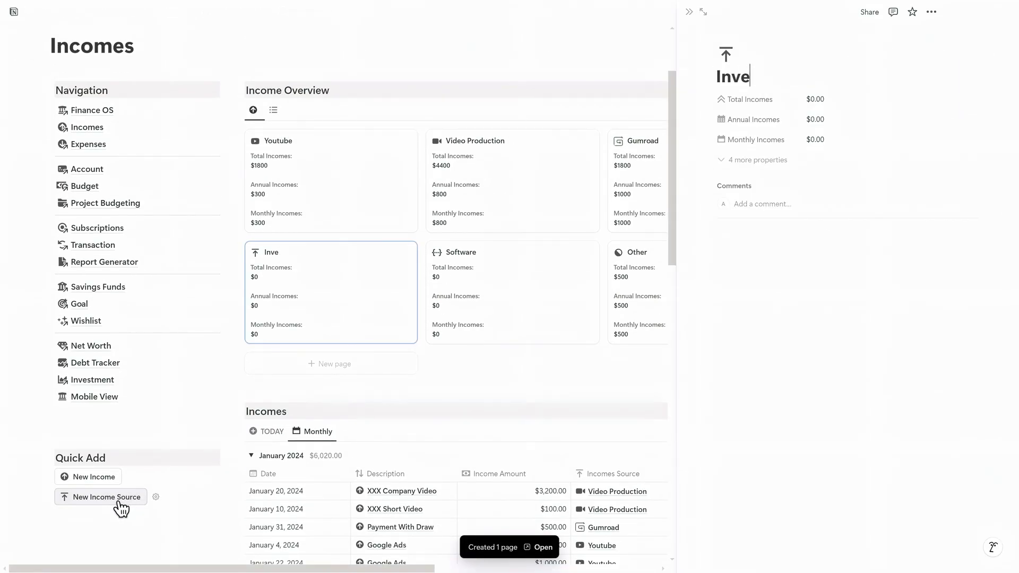
text(stment Returns)
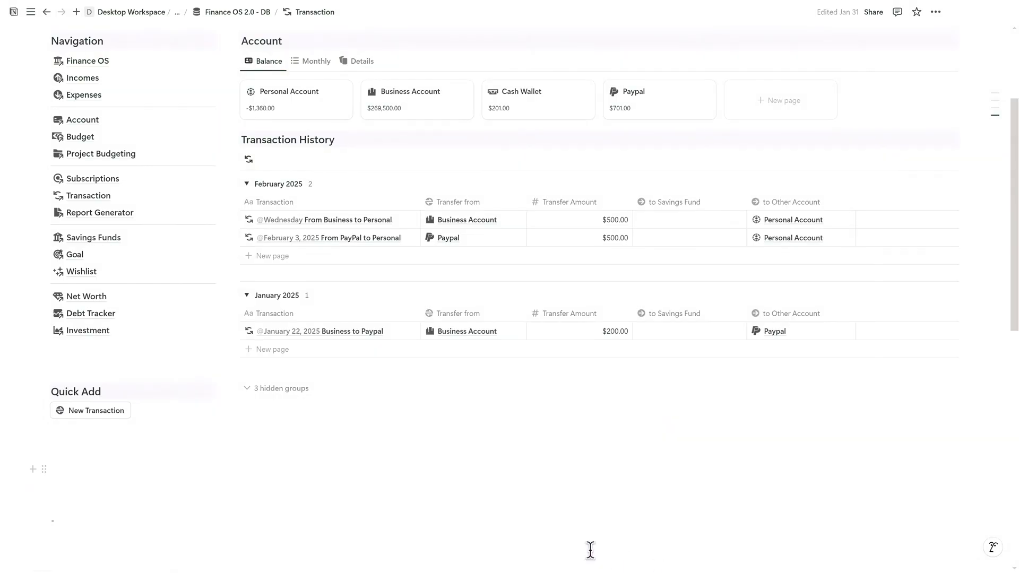
Step: Start a new transfer row in the February 2025 transactions group
click(96, 411)
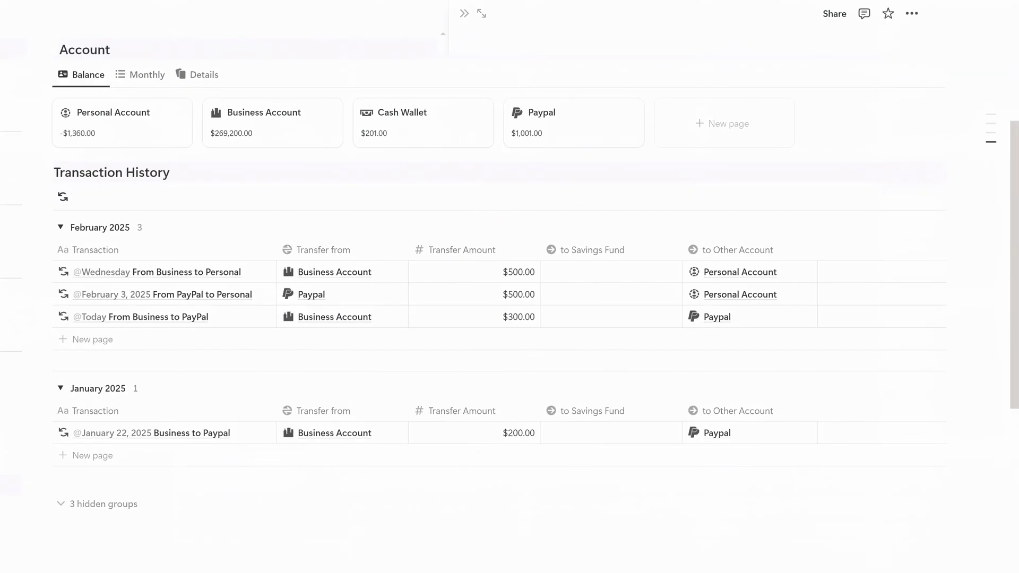
click(464, 274)
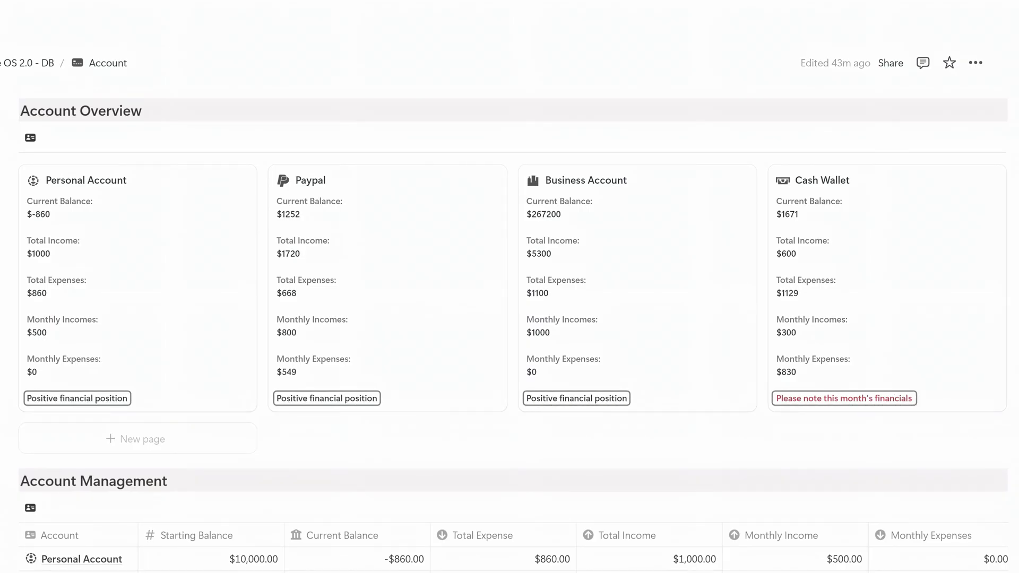
mouse_move(388, 287)
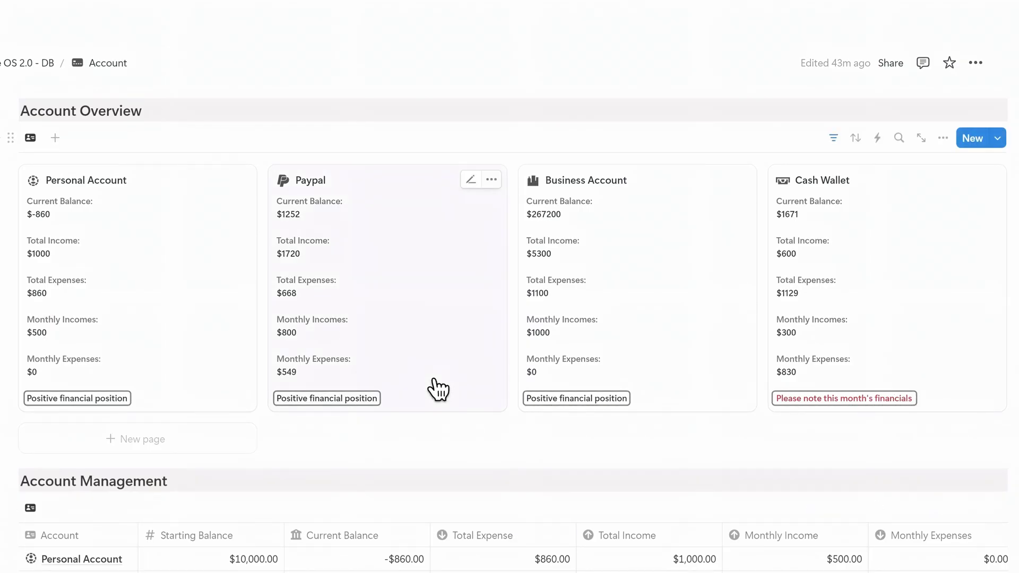
Step: Open the Paypal card from the Account page as a full page
click(439, 388)
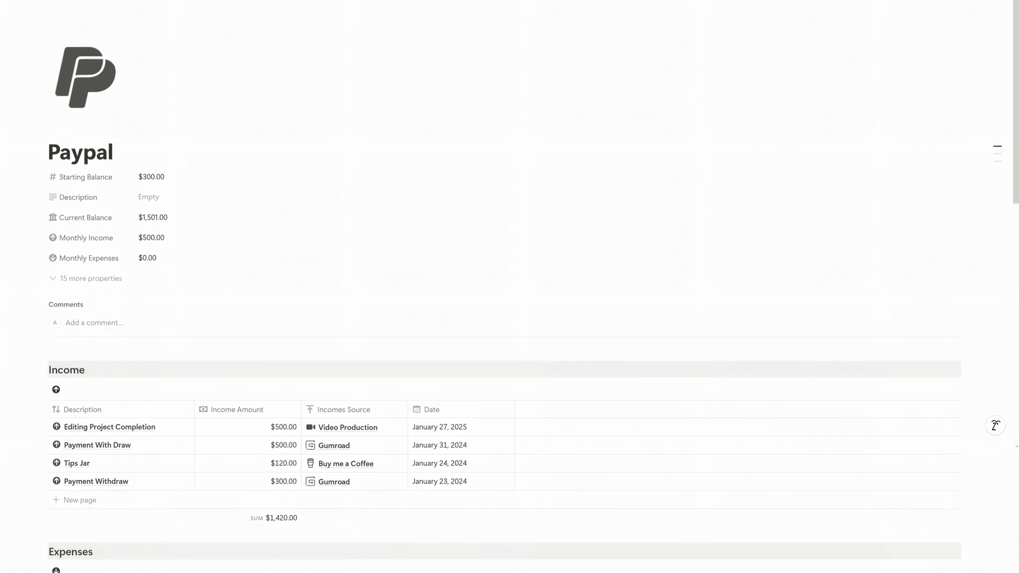
scroll(510, 318, down, 5)
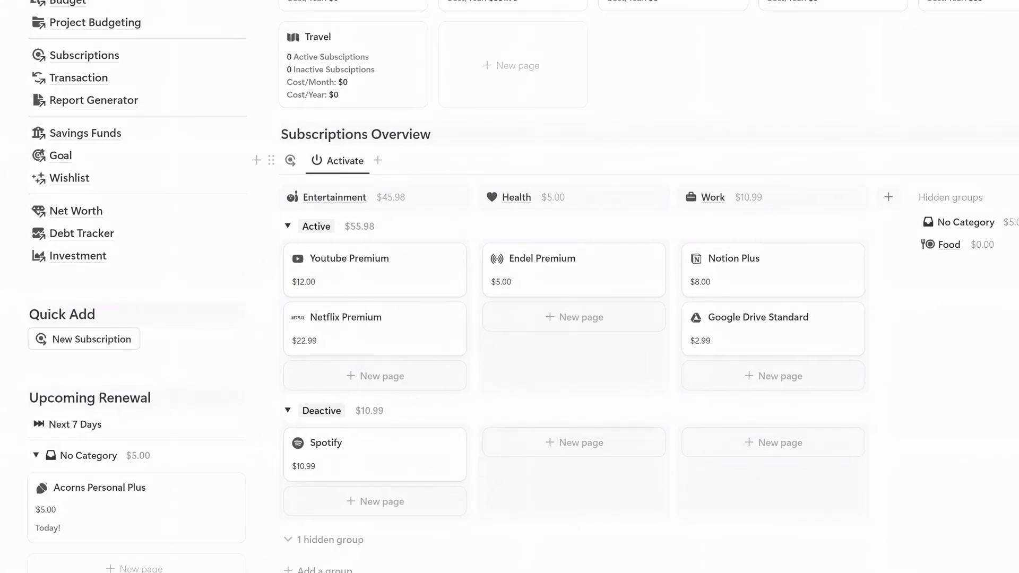
Step: Set the Chat GPT Plus subscription to Work category, Active status and Monthly billing
click(92, 340)
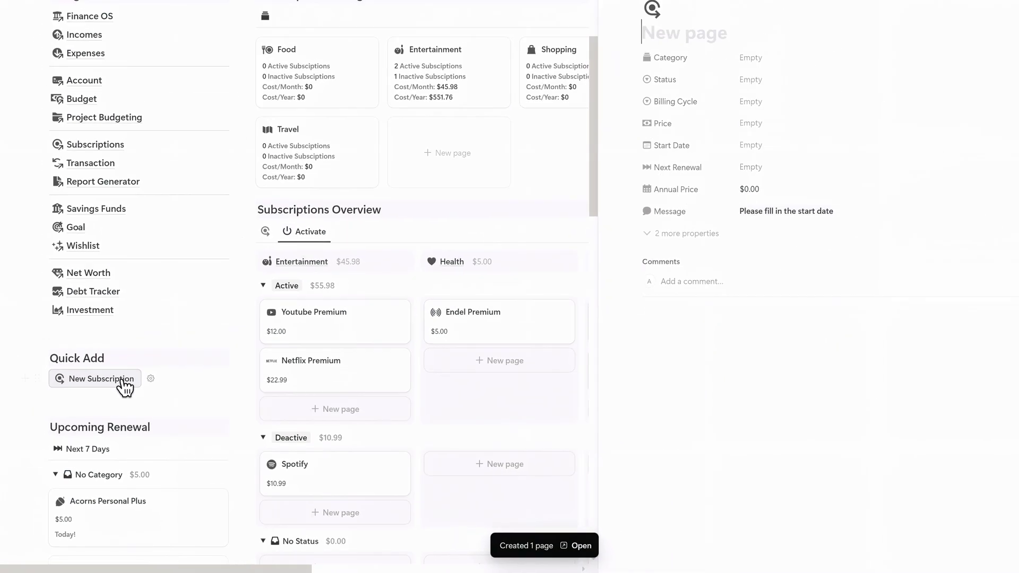
text(Chat GPT Plus)
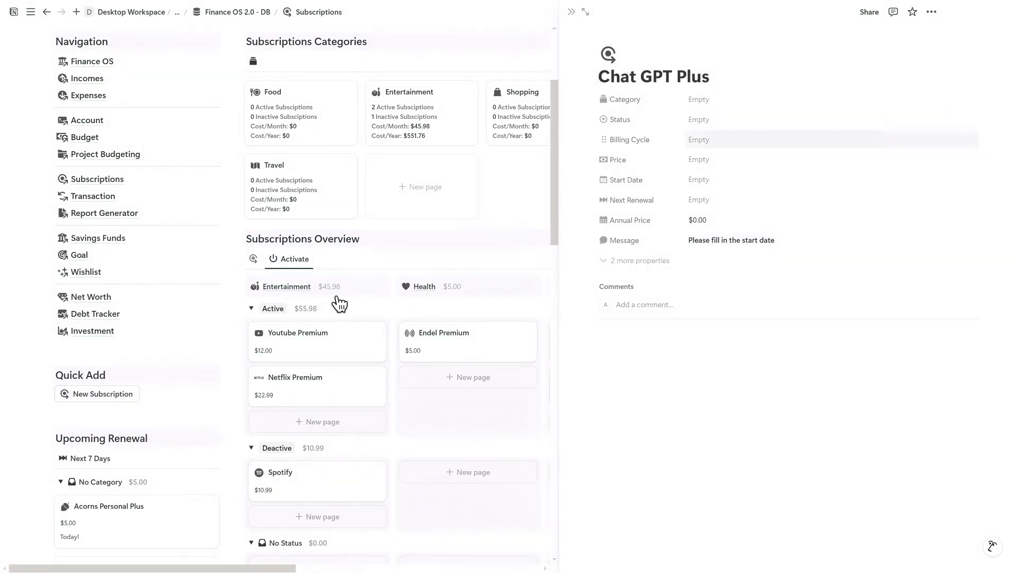
click(762, 103)
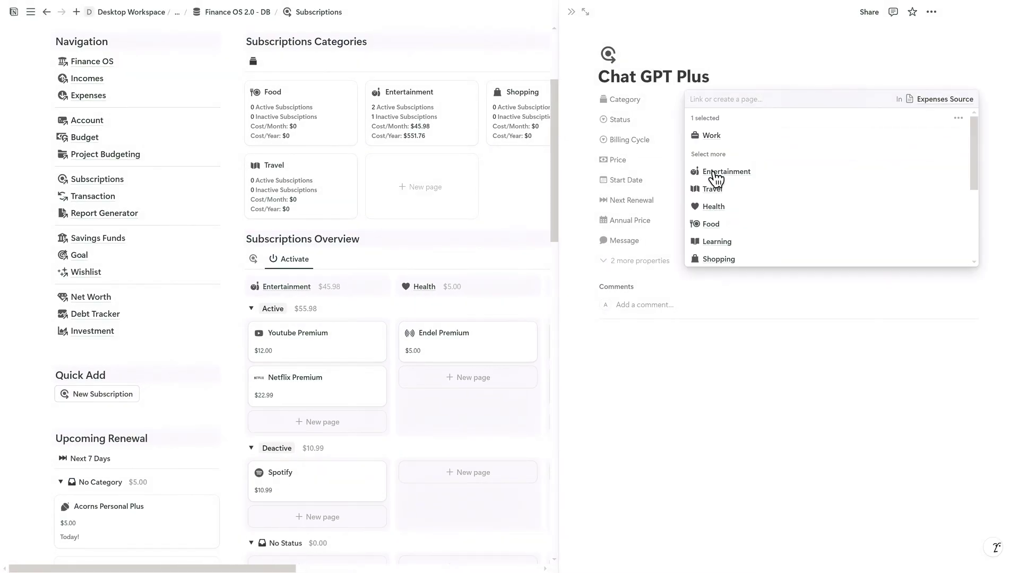
click(717, 168)
click(736, 121)
click(720, 159)
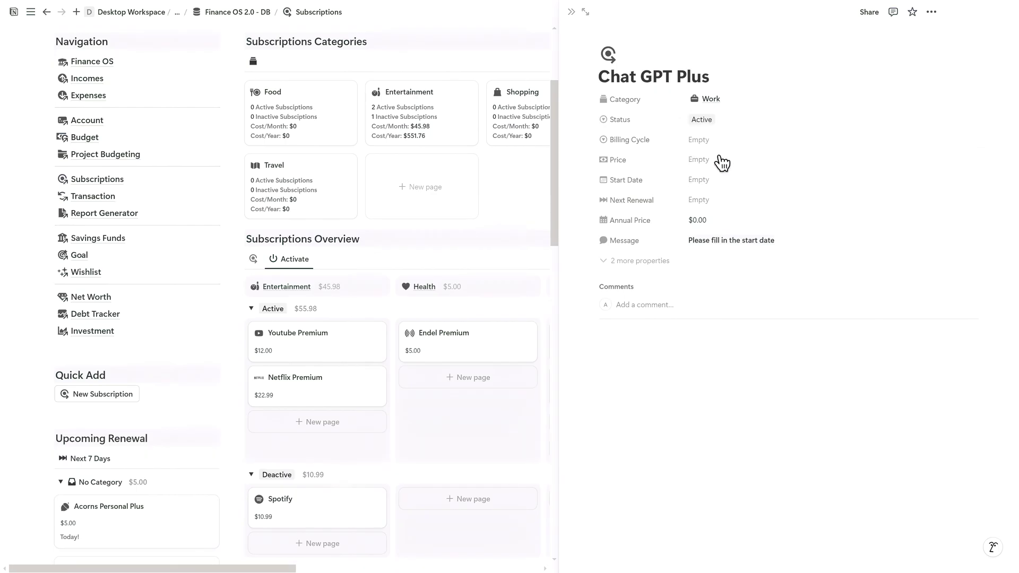
click(721, 141)
click(719, 175)
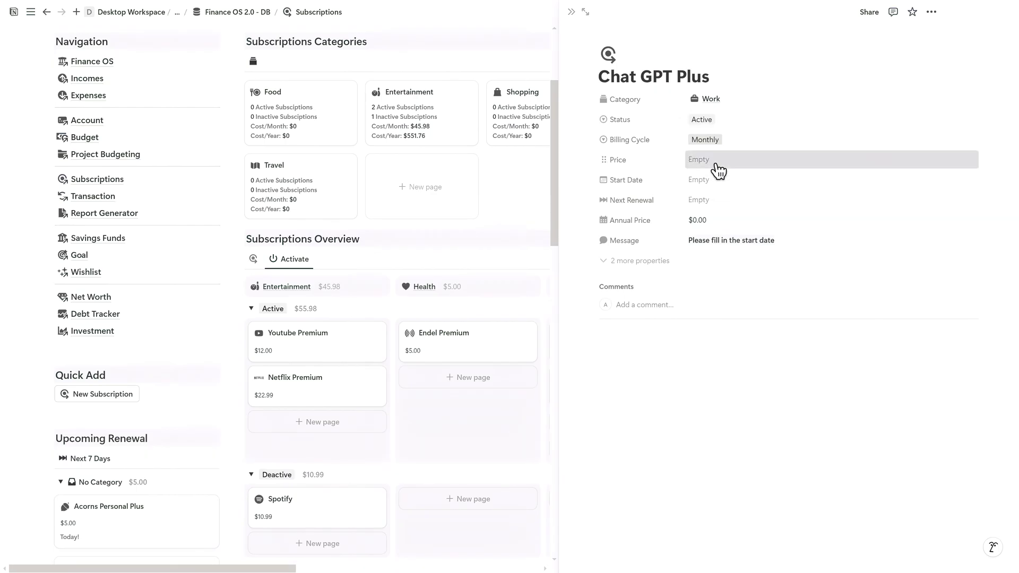
Step: Give it a $29 price and February 10 start date, then show subscriptions as cards
click(718, 162)
text(29)
key(Return)
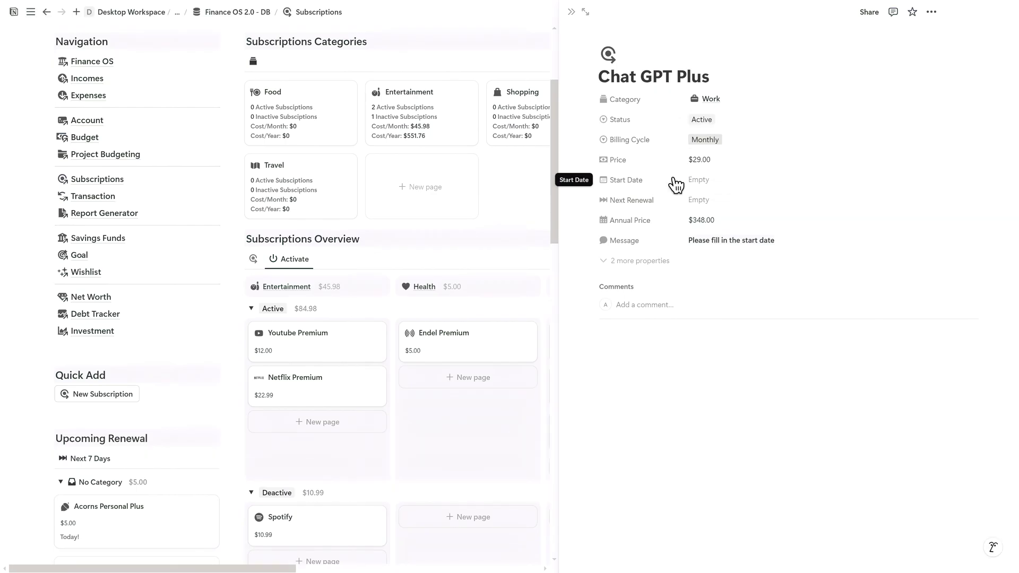
click(700, 180)
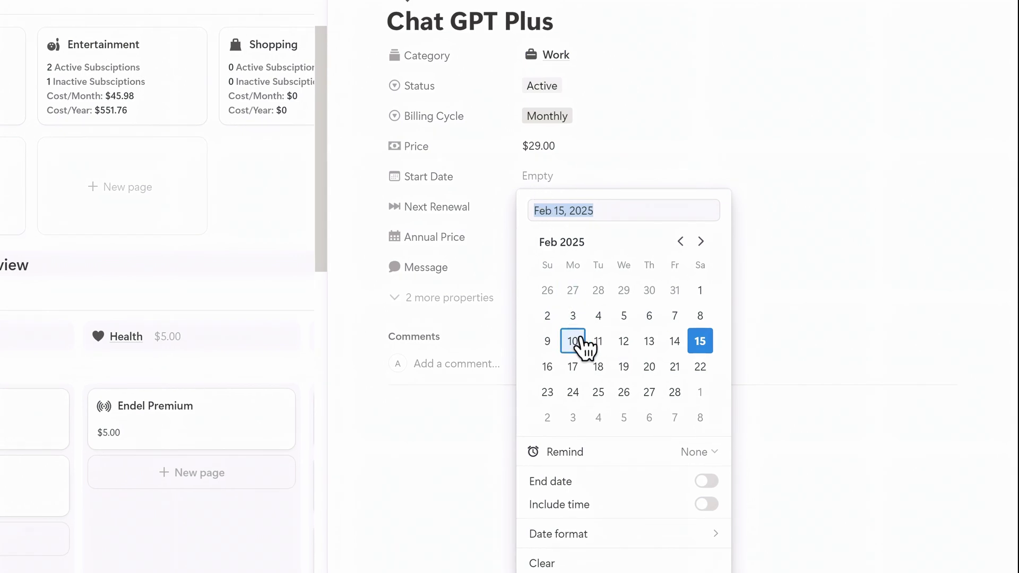
click(576, 340)
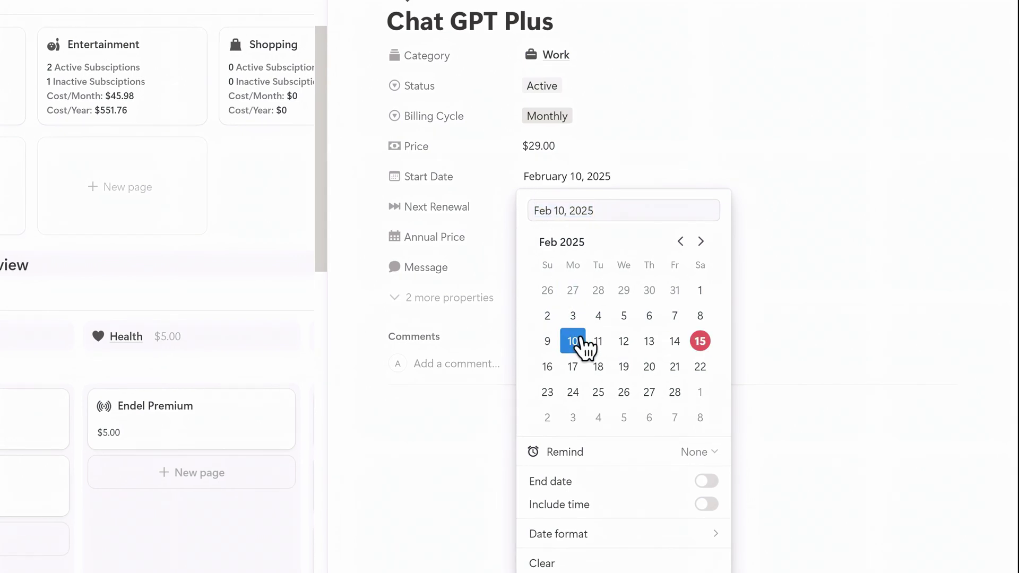
click(861, 212)
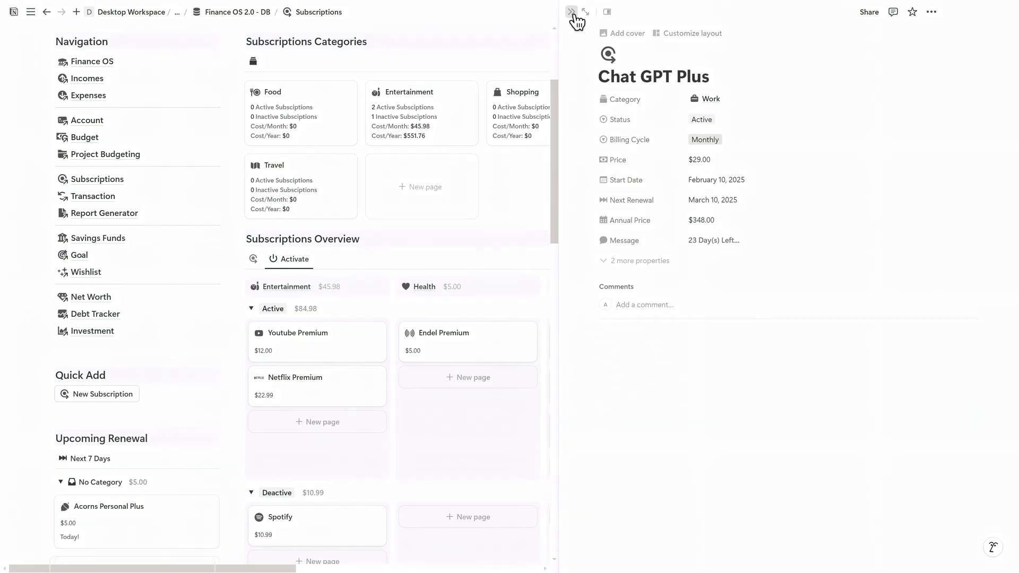
click(572, 13)
click(249, 259)
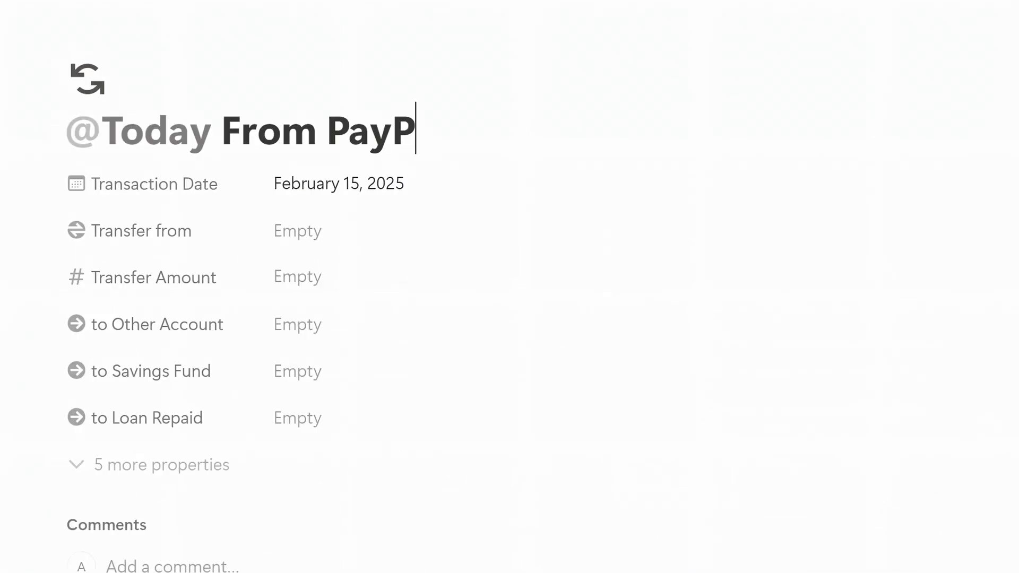
text(to Sav)
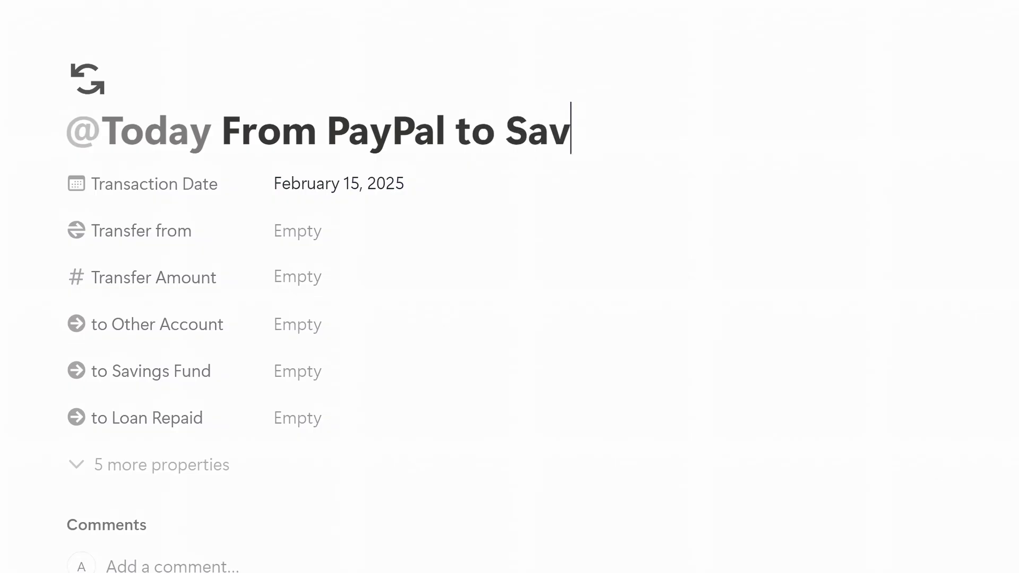
text(ings)
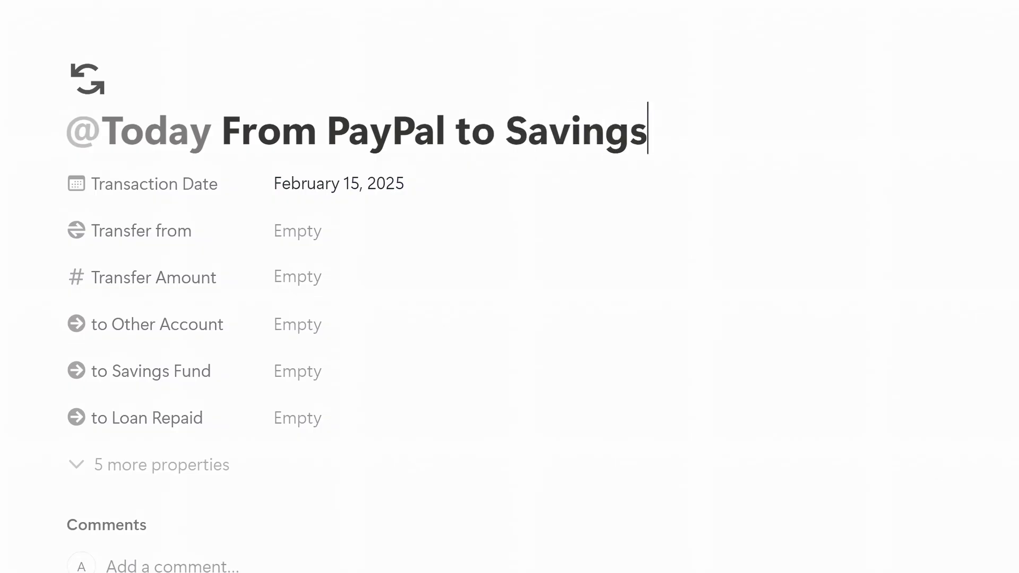
Step: Fill the transfer as $200 from Paypal into Funds for Macbook Air
click(390, 231)
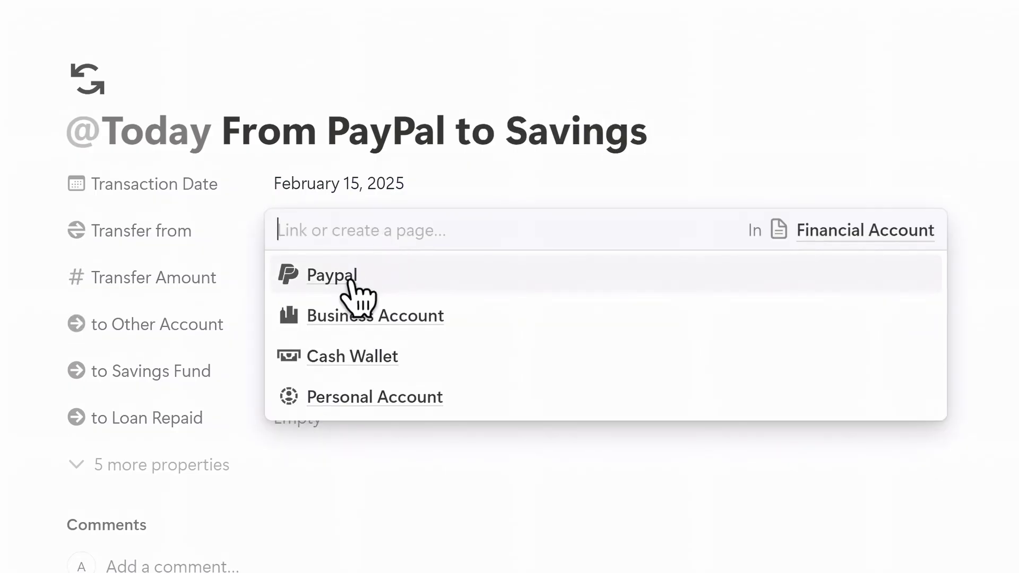
click(332, 276)
click(388, 278)
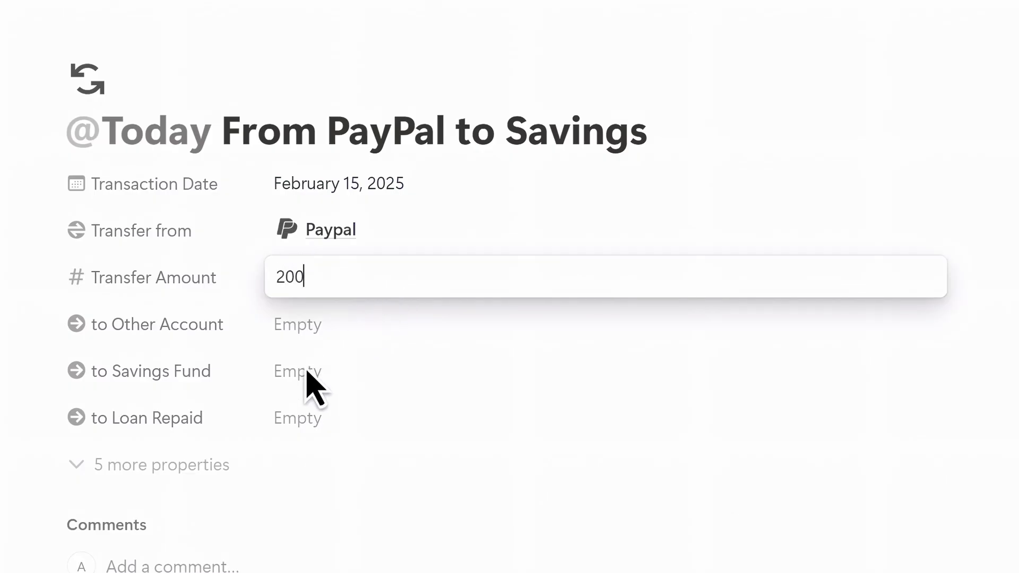
click(312, 387)
click(313, 387)
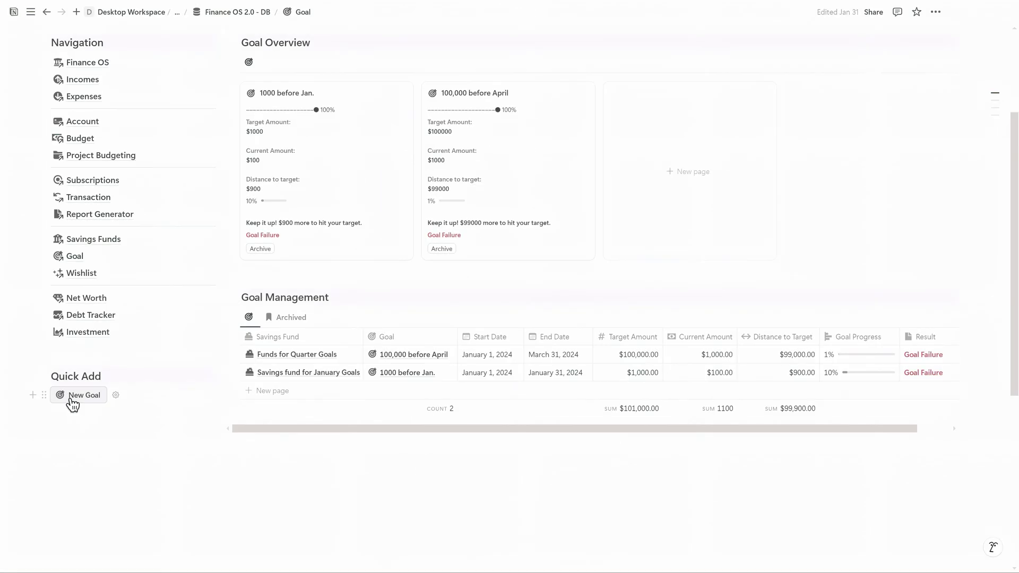
Step: Create 'February Savings Goal' running February 1–28, 2025 with a $1,000 target
click(83, 395)
text(Febr)
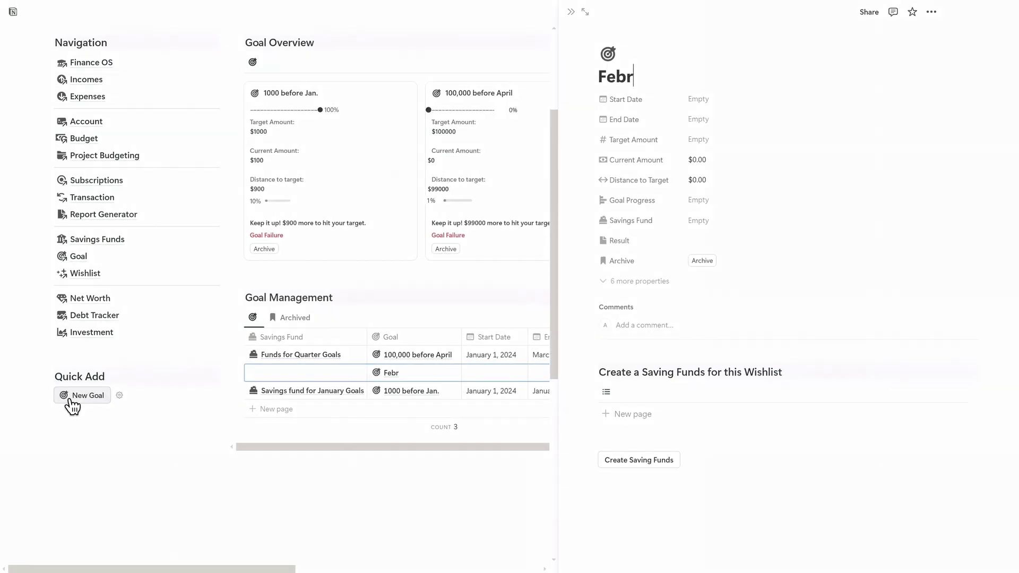
text(uary Savings Goal)
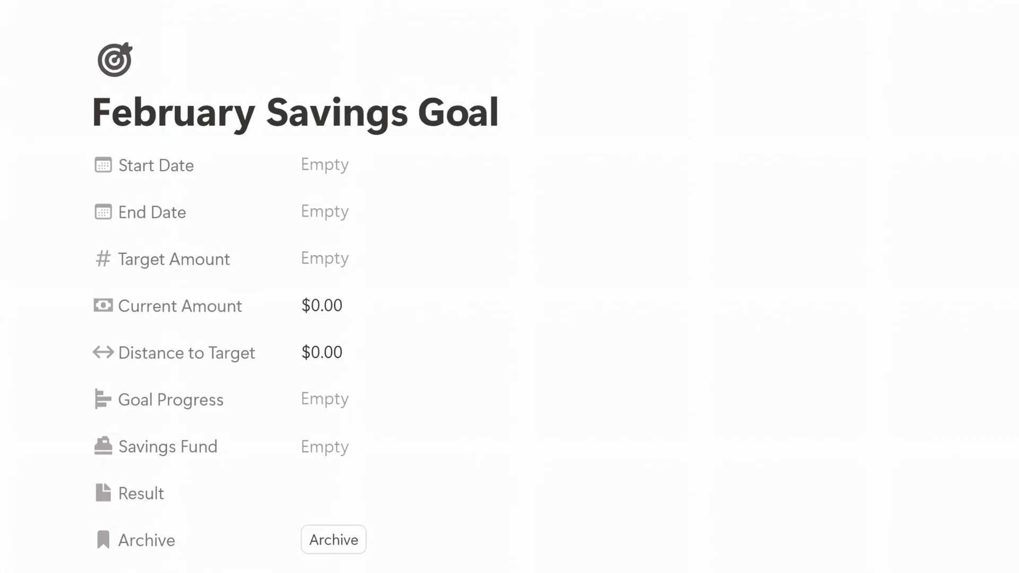
click(325, 164)
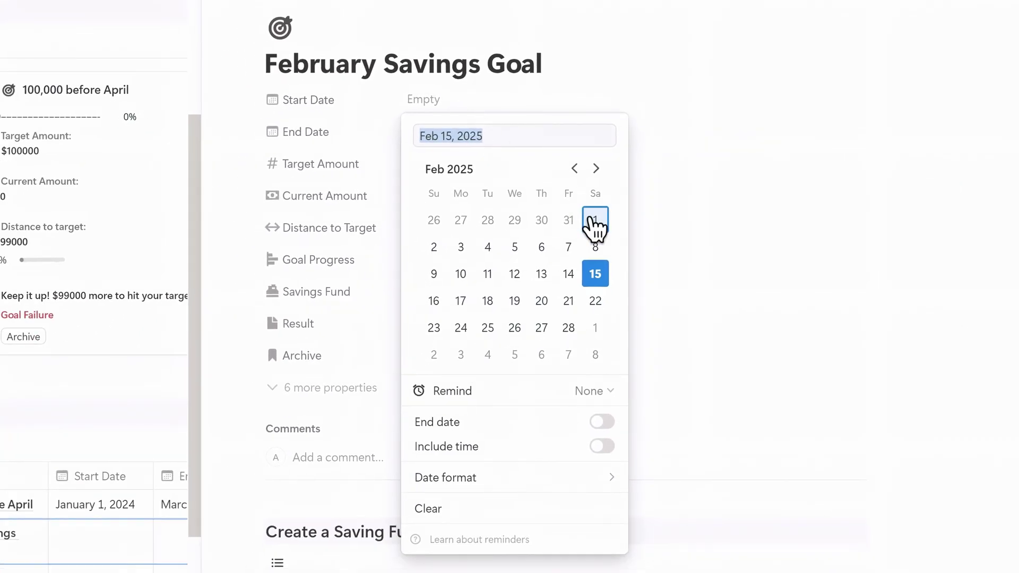
click(595, 220)
click(665, 124)
click(488, 134)
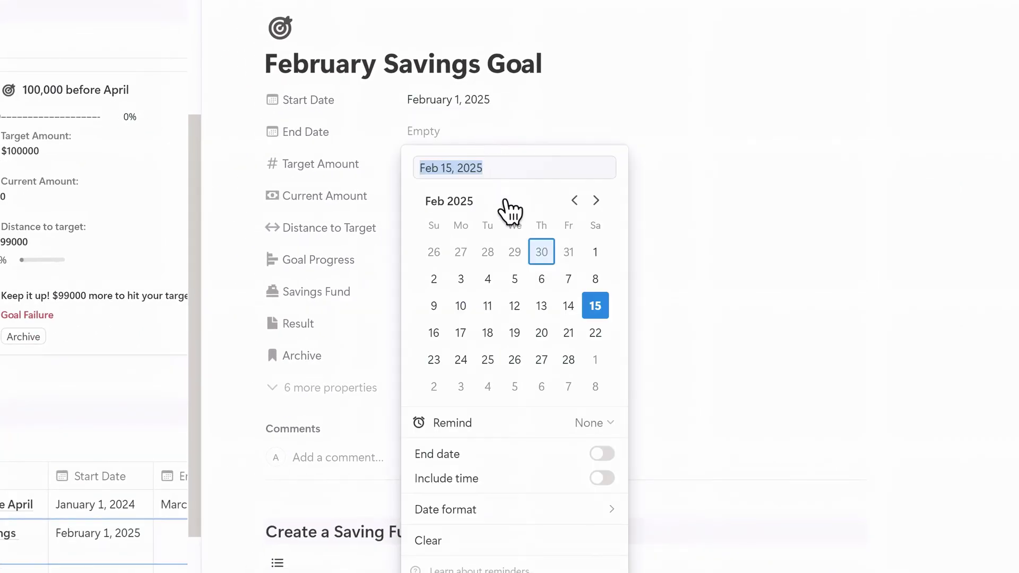
click(569, 360)
click(515, 200)
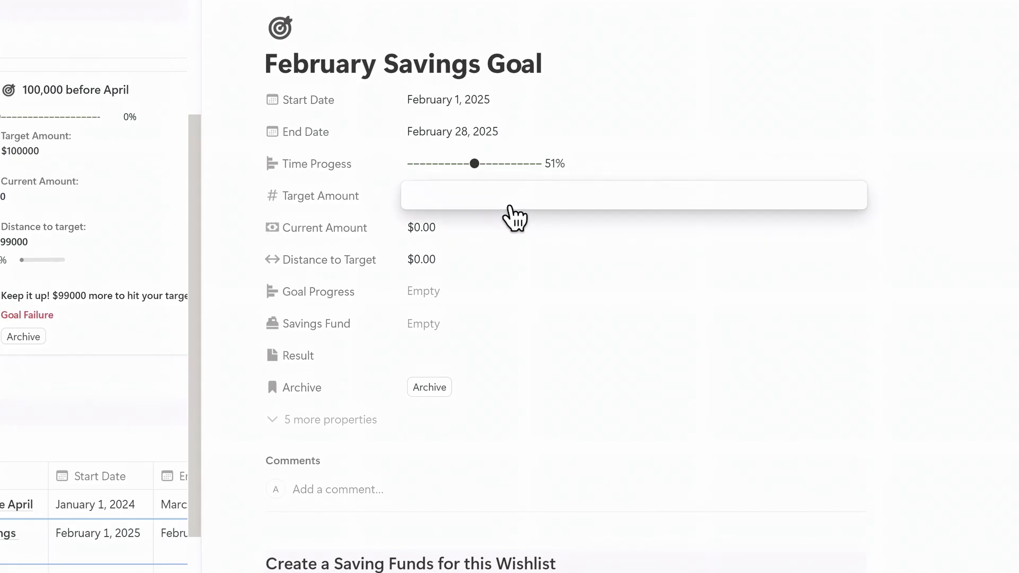
text(1000)
click(509, 235)
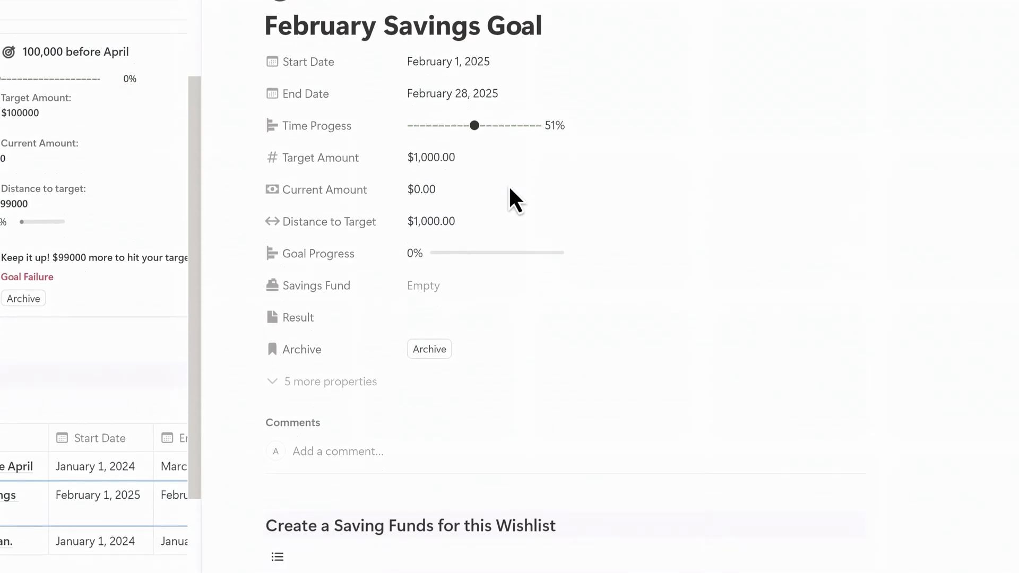
scroll(510, 223, down, 5)
Step: Create the goal's savings fund and add a $500 received transfer from Paypal
click(373, 343)
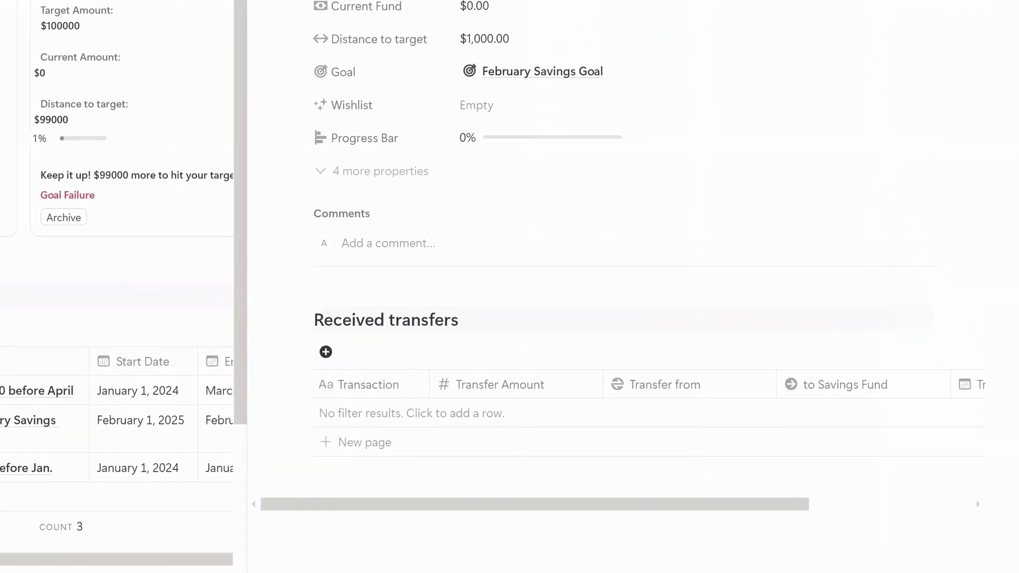
text(Savings Fund)
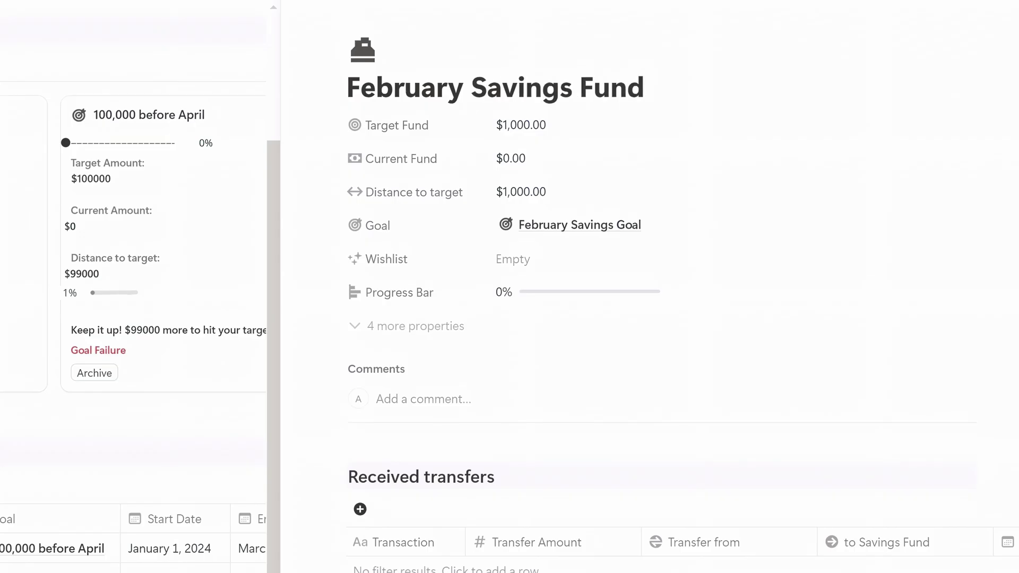
click(446, 571)
text(@Today)
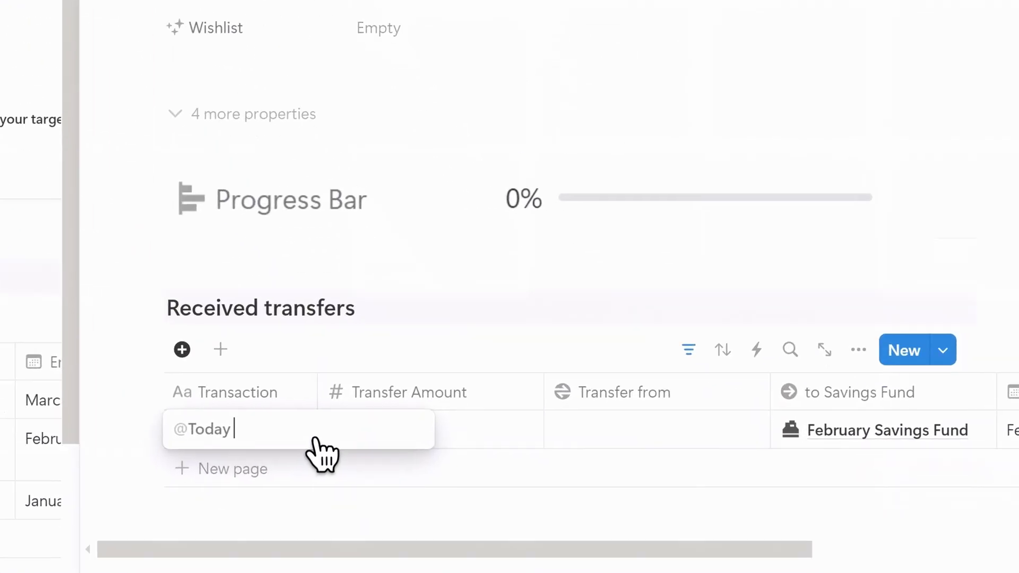
text( From PayPal to Savings)
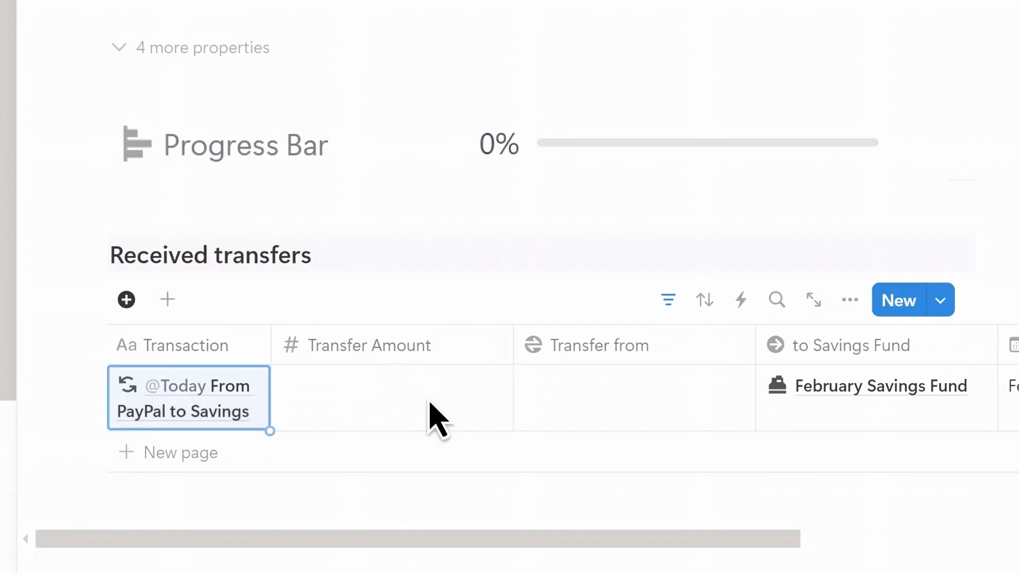
click(434, 417)
text(500)
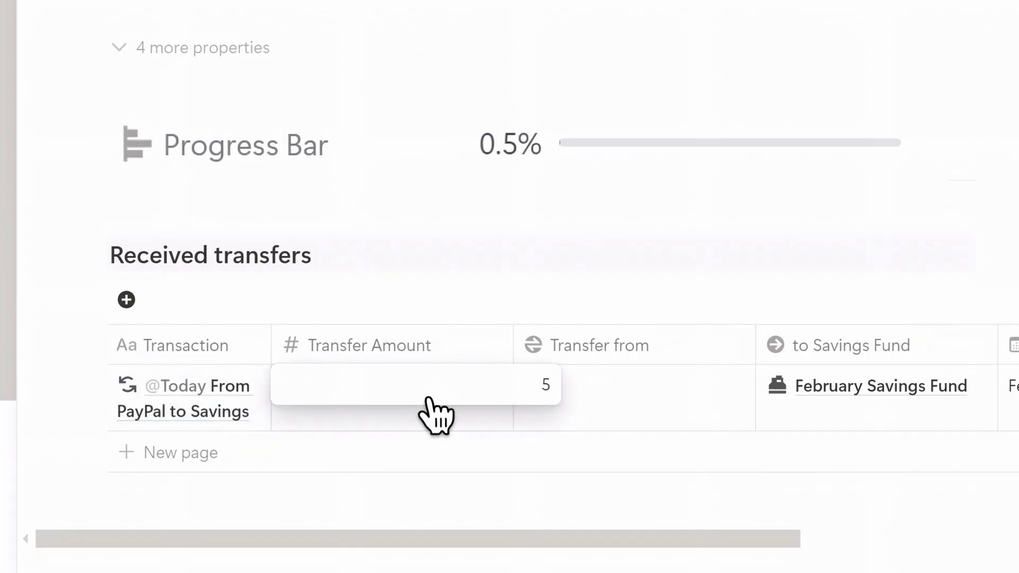
click(643, 402)
click(610, 432)
scroll(599, 451, right, 5)
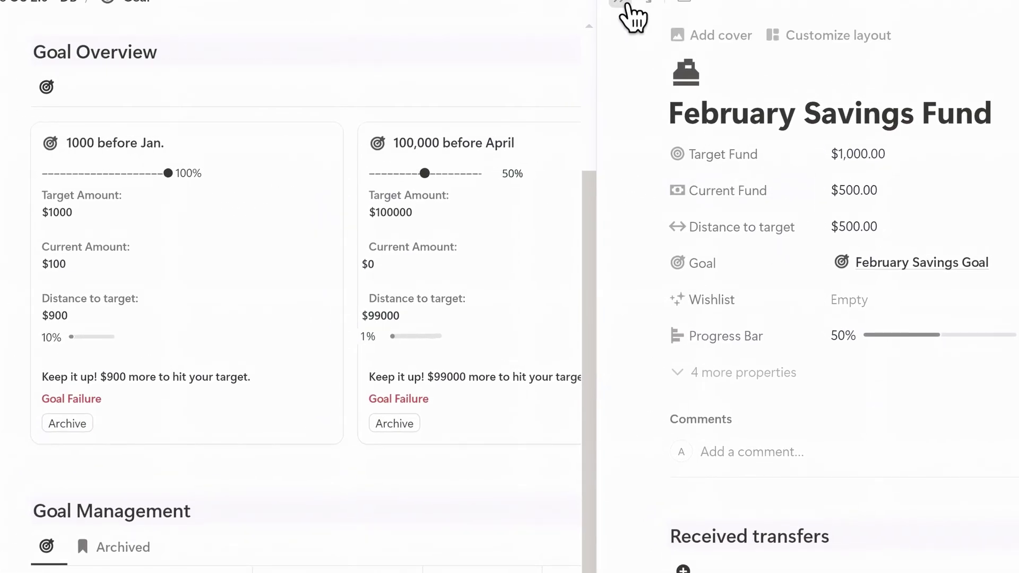
Step: Close the February Savings Fund peek and archive the '1000 before Jan.' goal card
click(635, 18)
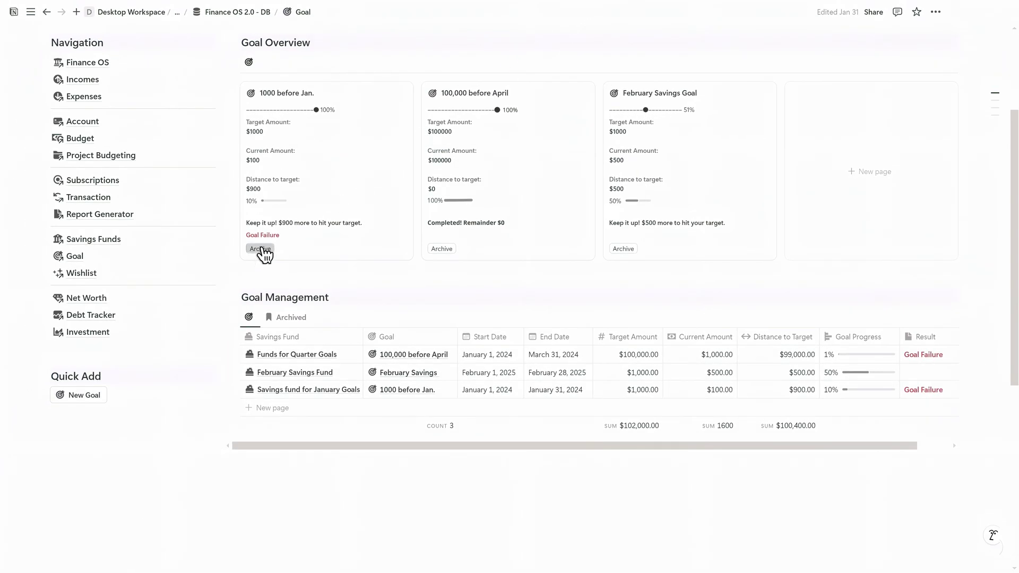
click(262, 249)
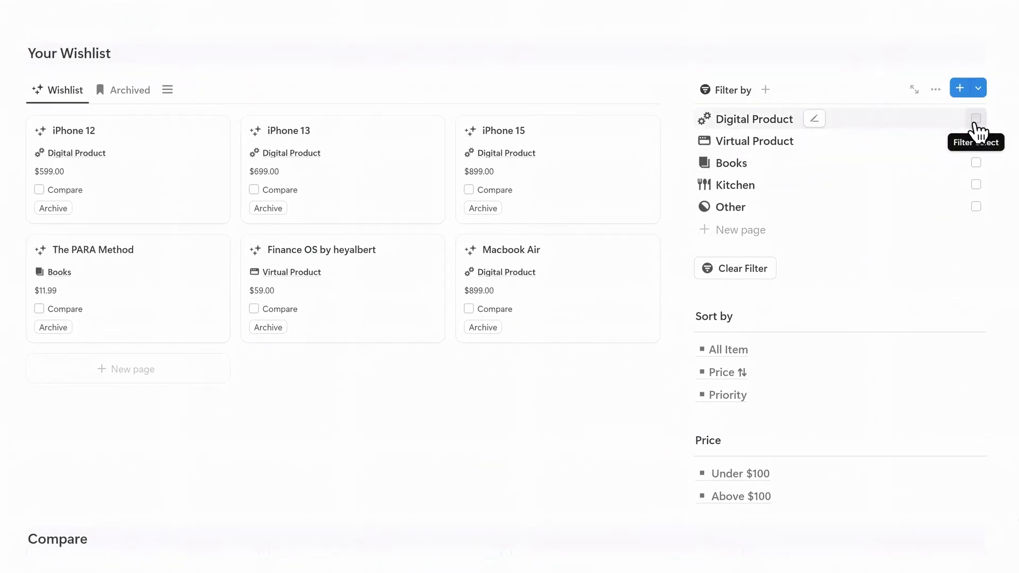
Step: Try the Digital, Virtual, Books, price and under-$100 wishlist views, ending on All Items
click(976, 119)
click(977, 120)
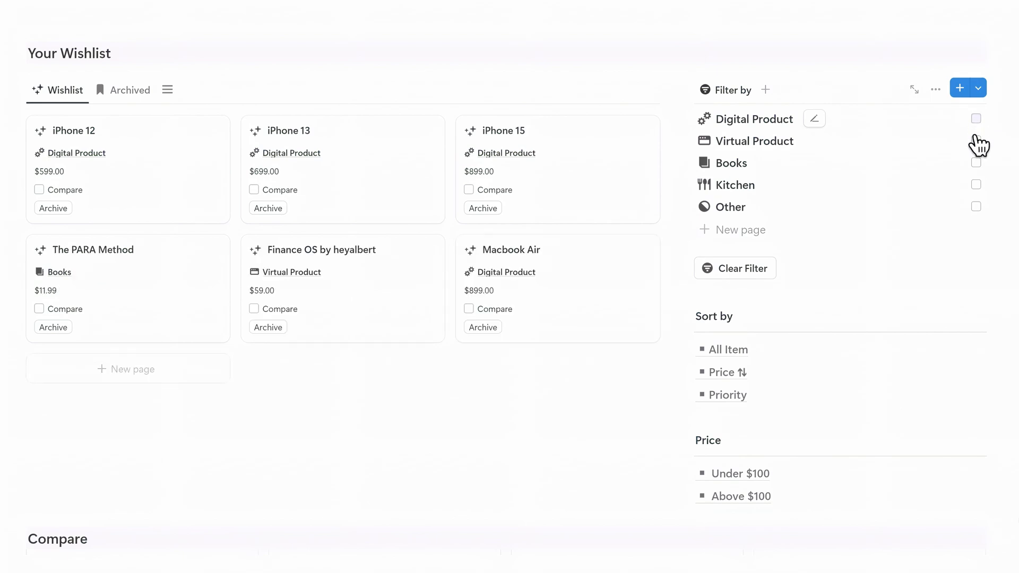
click(976, 141)
click(976, 141)
click(977, 163)
click(724, 373)
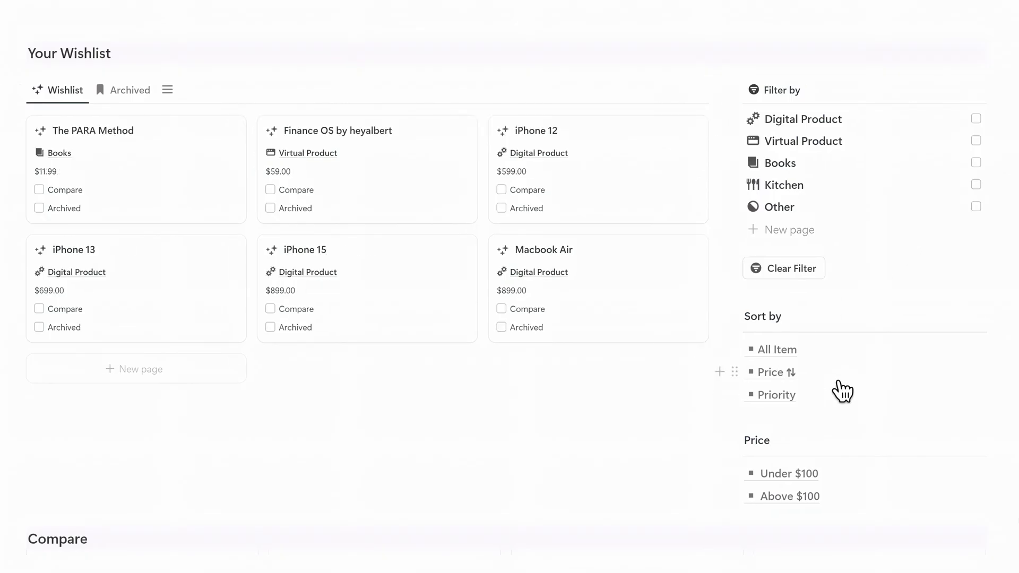
click(789, 474)
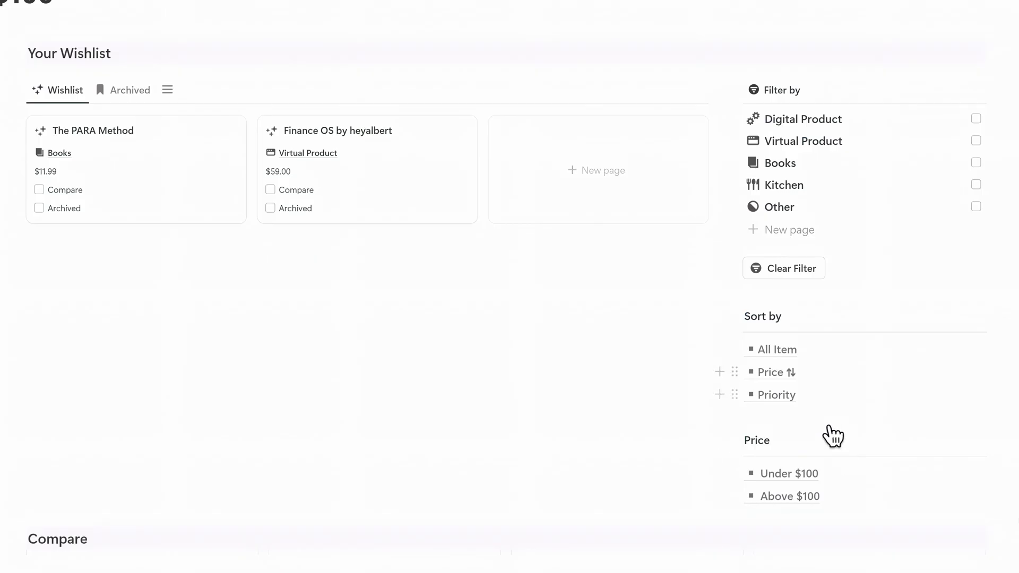
click(778, 349)
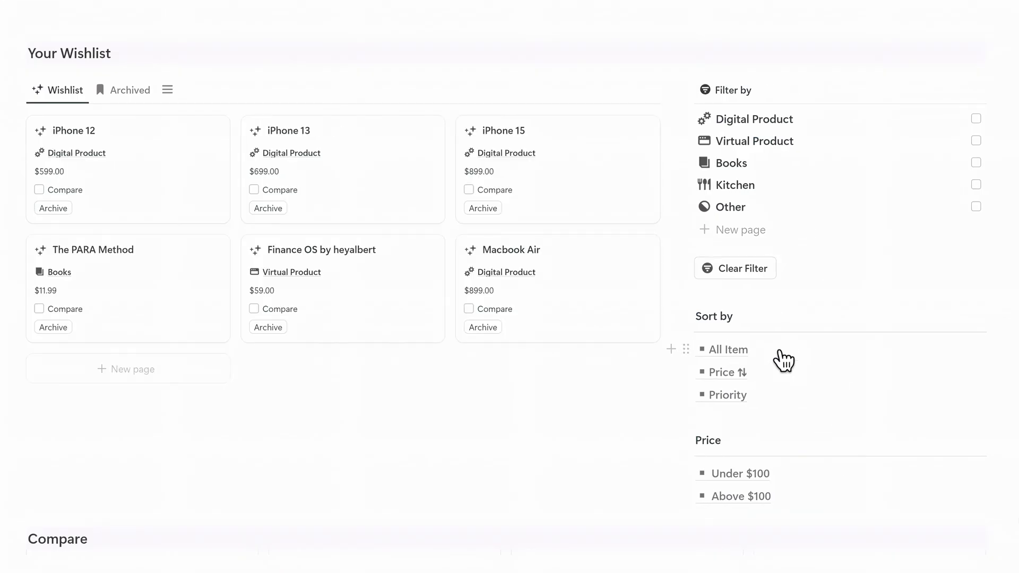
Step: Tick Compare on the iPhone 12, iPhone 13 and iPhone 15 cards
click(128, 191)
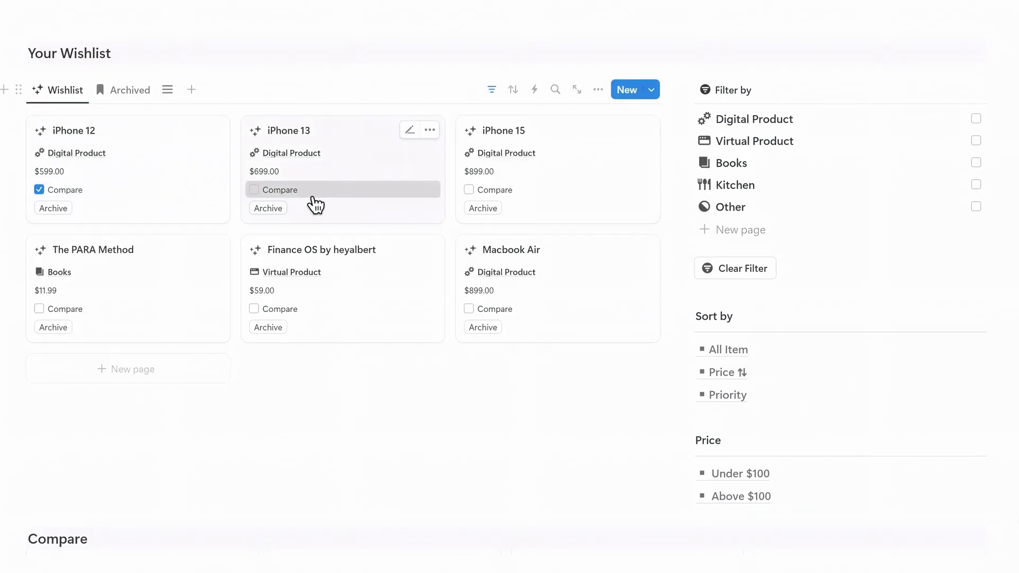
click(314, 189)
click(550, 191)
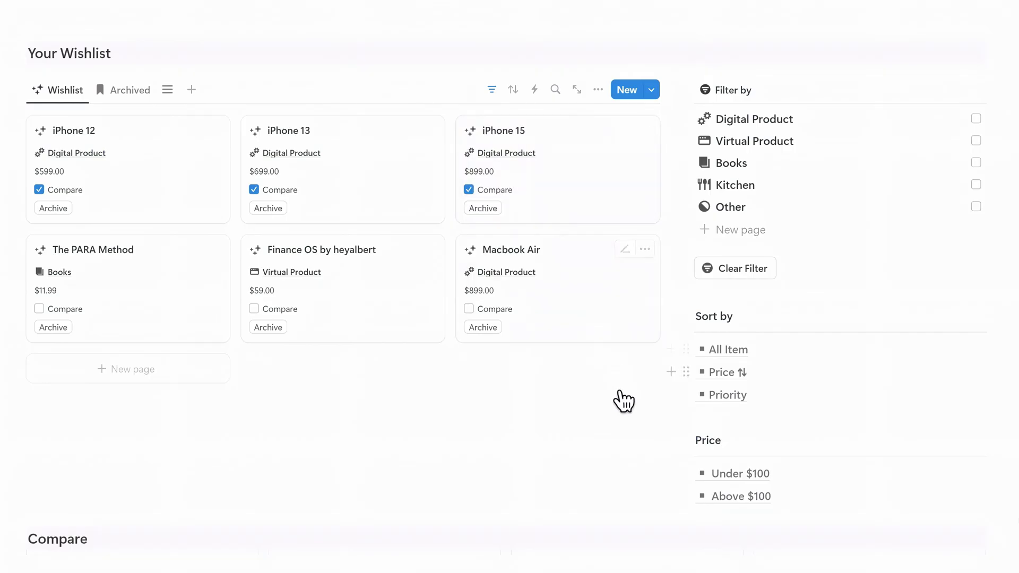
scroll(624, 401, down, 6)
scroll(623, 401, down, 3)
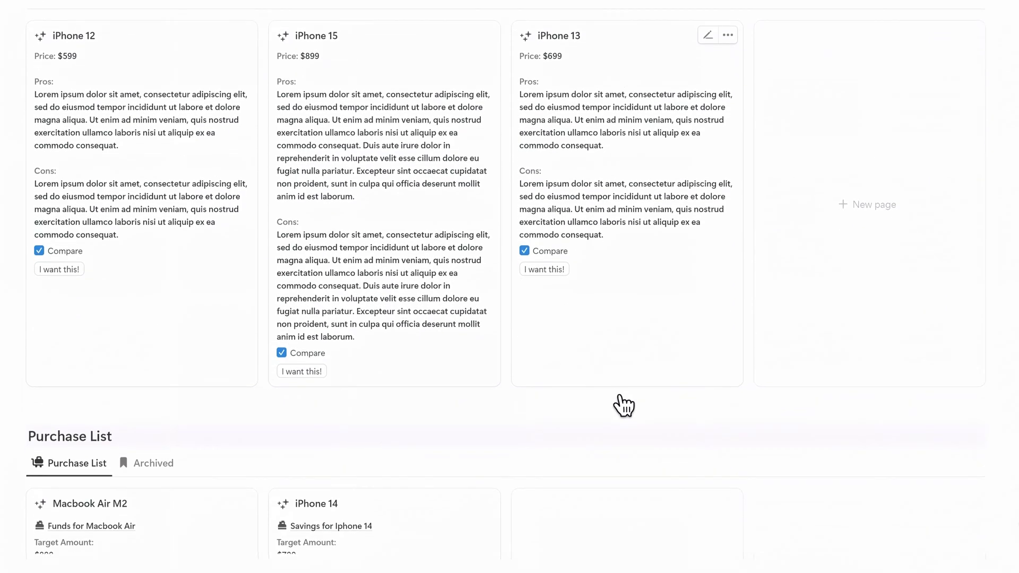
scroll(623, 446, up, 3)
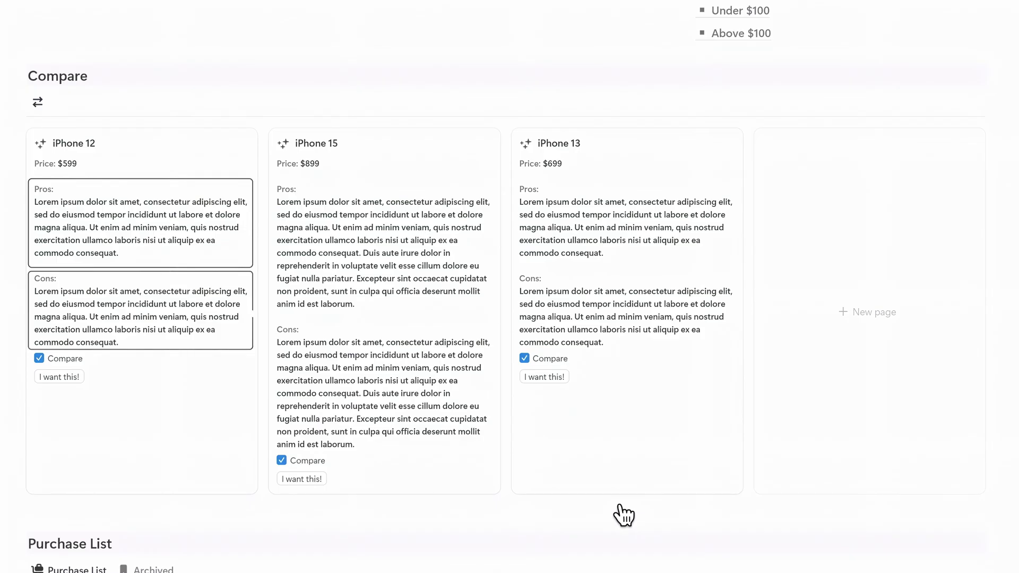
Step: Use iPhone 15's 'I want this!' to start its savings fund with a $200 Personal Account transfer
click(302, 478)
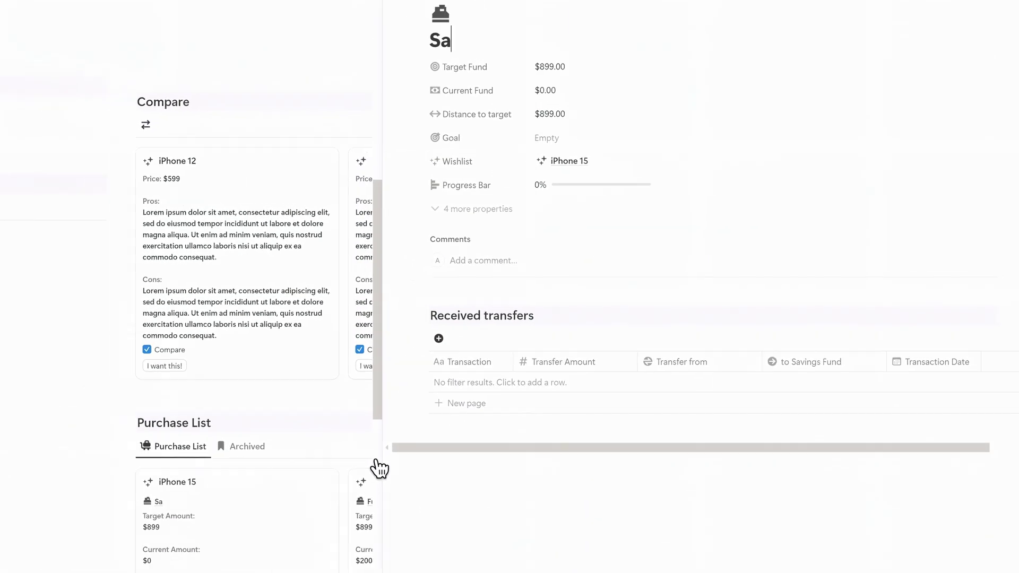
text(ving)
text(s for iPhone 15)
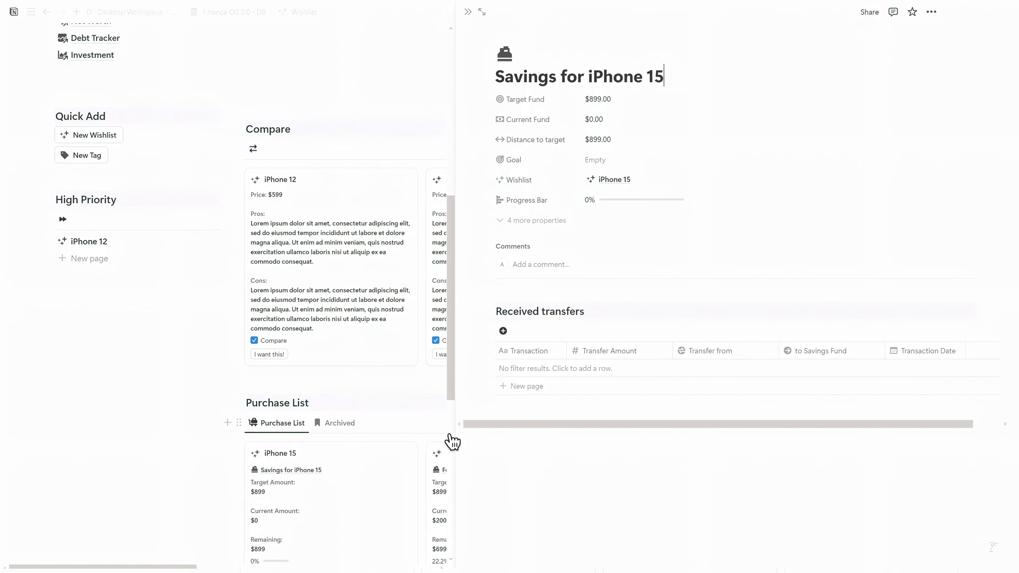
click(550, 368)
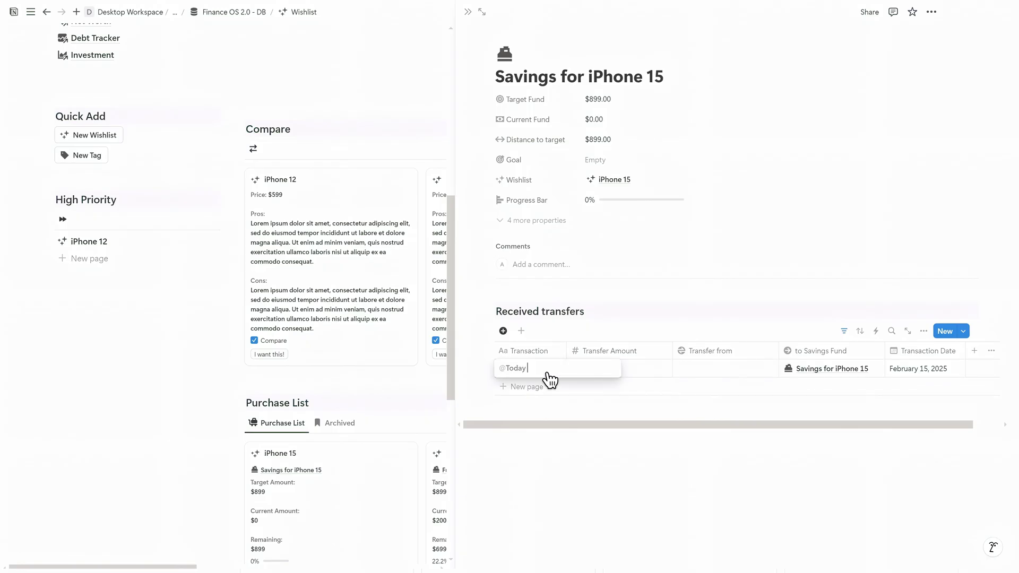
click(550, 374)
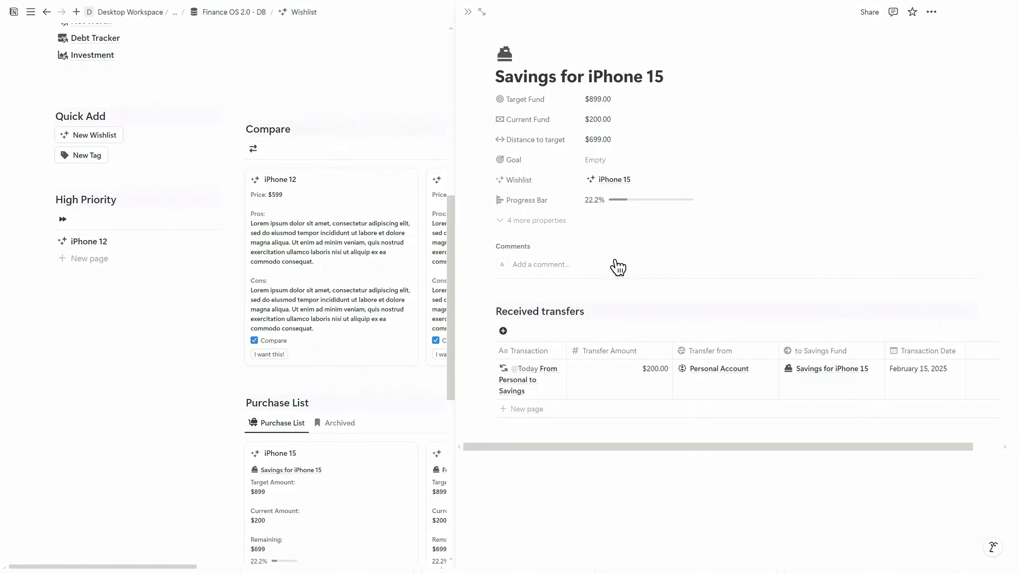
click(467, 11)
scroll(467, 18, down, 5)
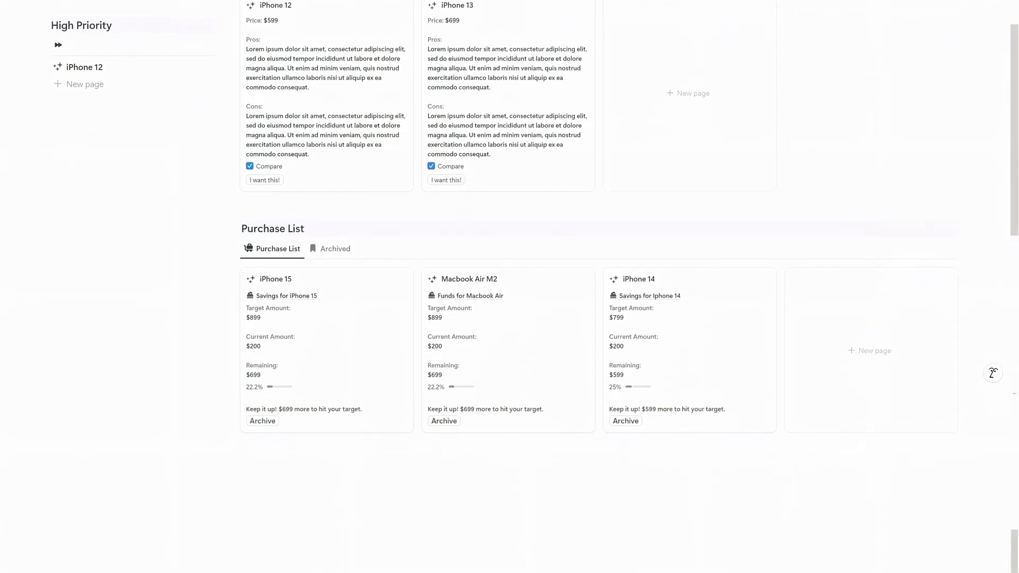
scroll(510, 286, down, 2)
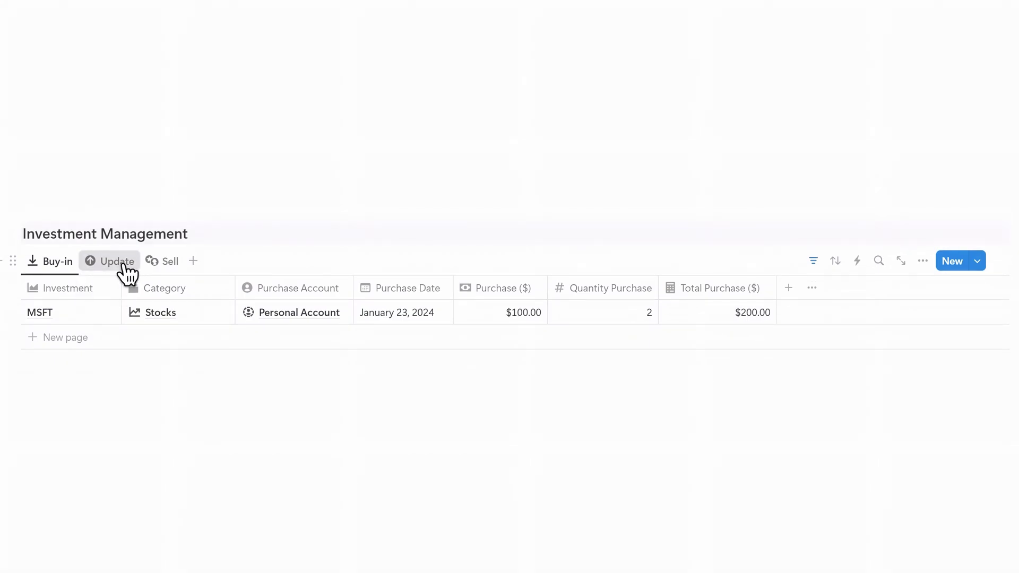
Step: Check the Update and Sell investment views, then sell the BTC holding
click(118, 262)
click(167, 263)
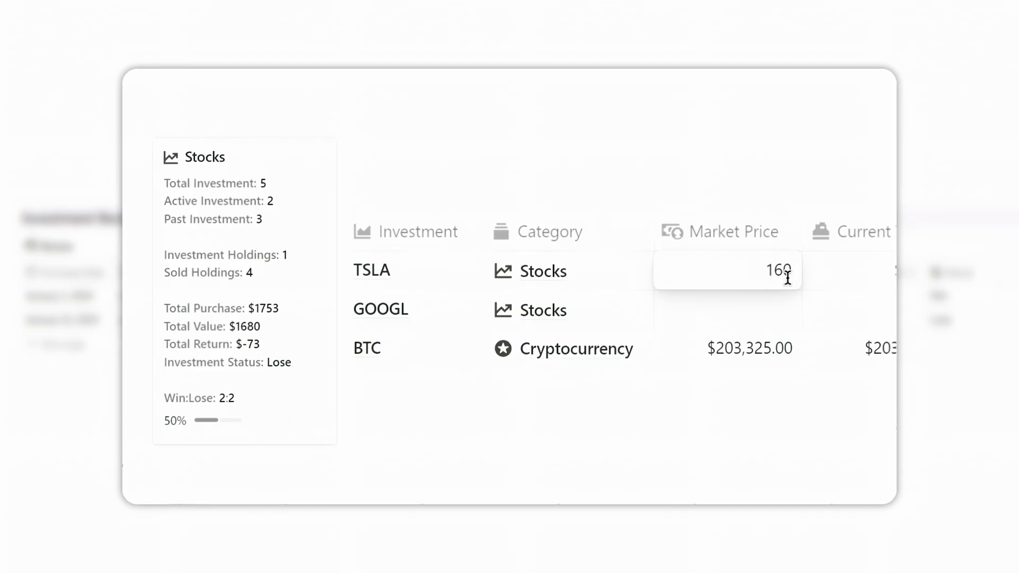
click(646, 353)
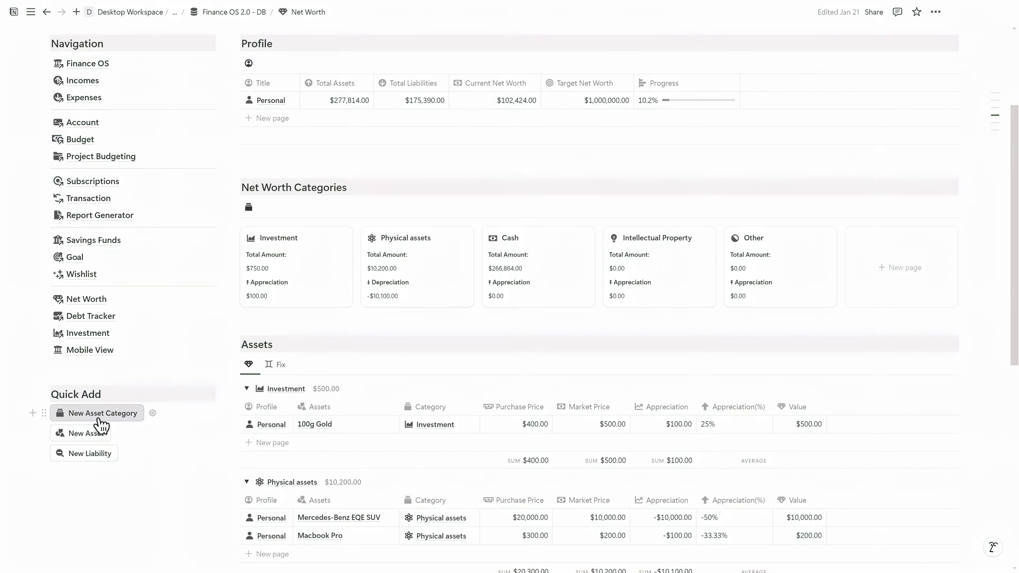
Step: Create a Real Estate category described as lands, property and buildings, with a house icon
click(102, 415)
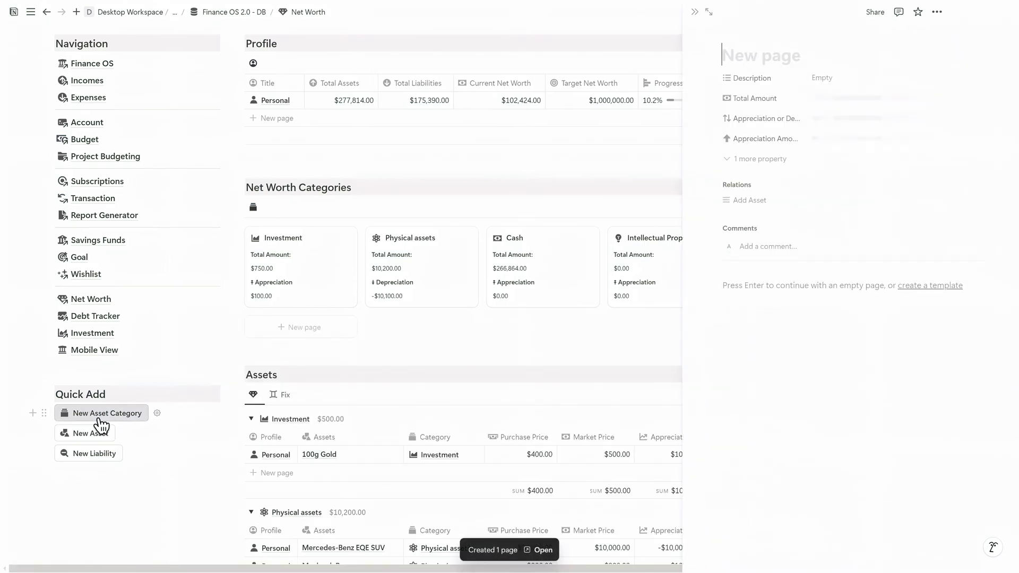
text(Re)
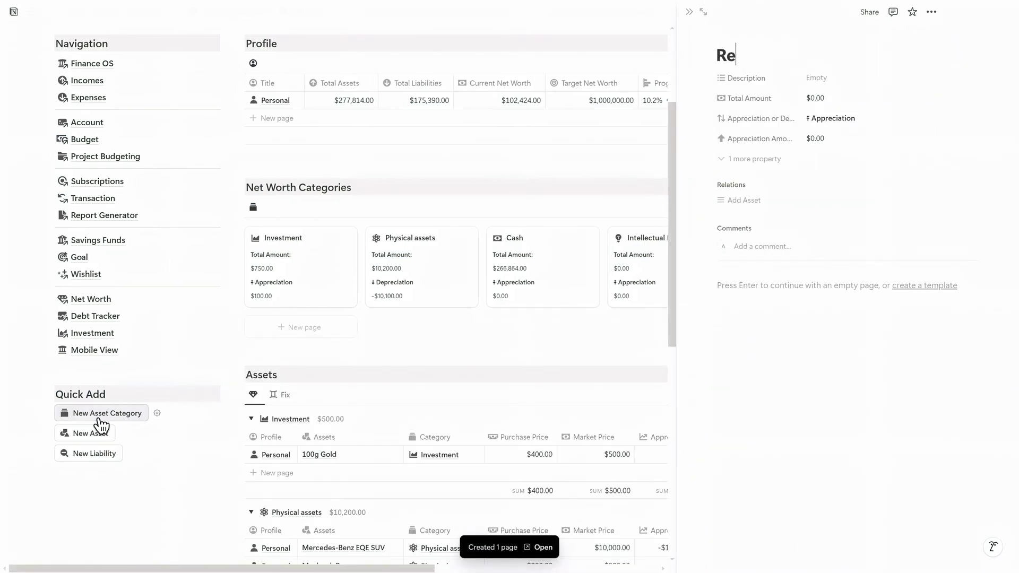
text( Estate)
click(816, 78)
text(Lands, Property, Buildings etc)
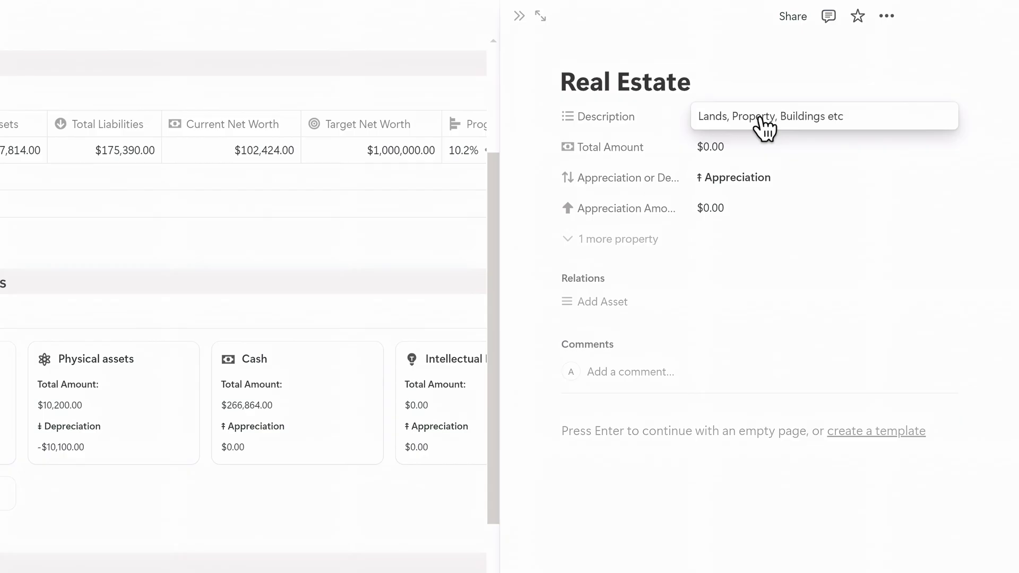
click(580, 47)
click(476, 114)
click(433, 213)
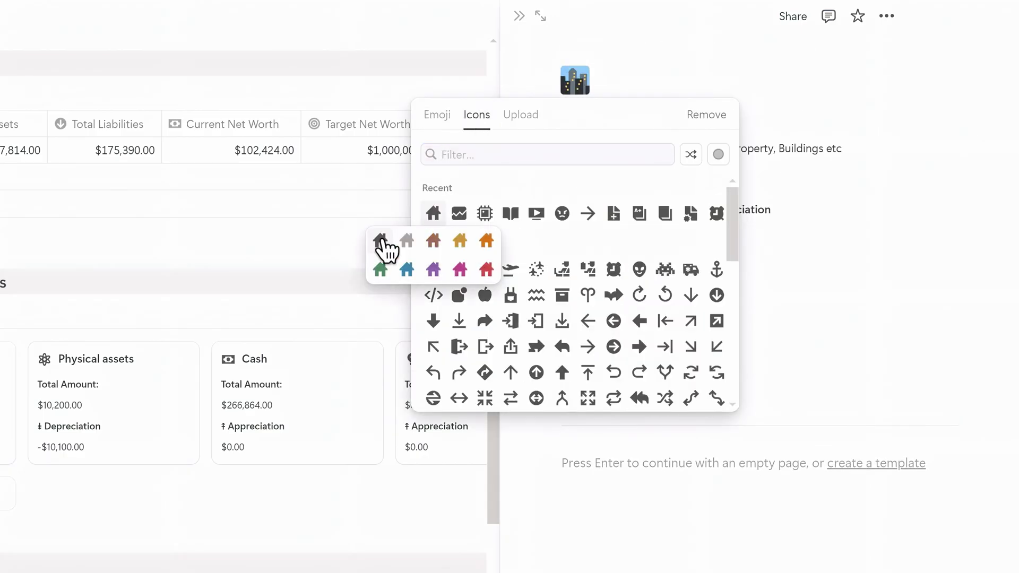
click(381, 243)
click(520, 15)
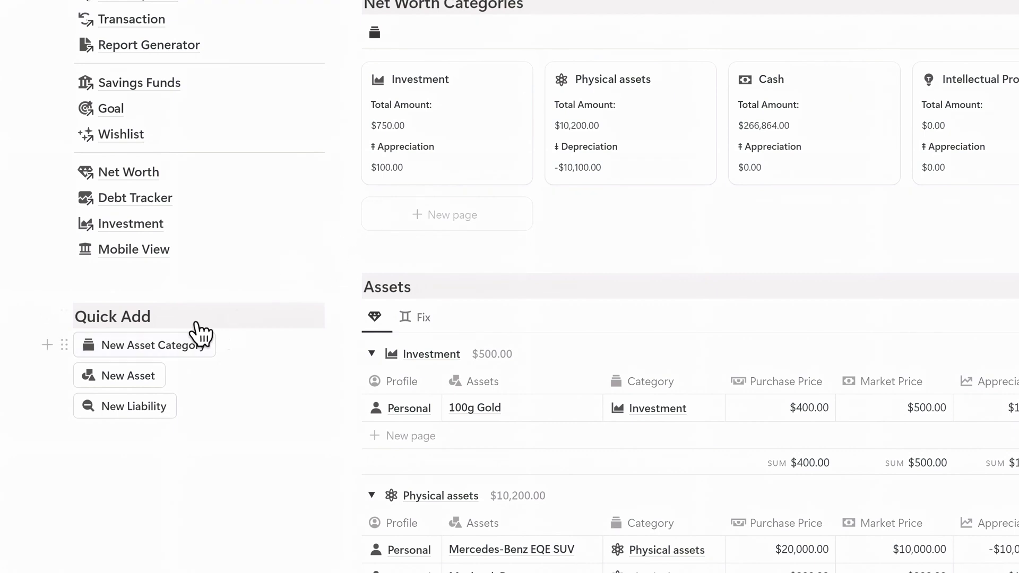
Step: Create a new Lakeside Plot asset under the Personal profile and Real Estate category
click(128, 376)
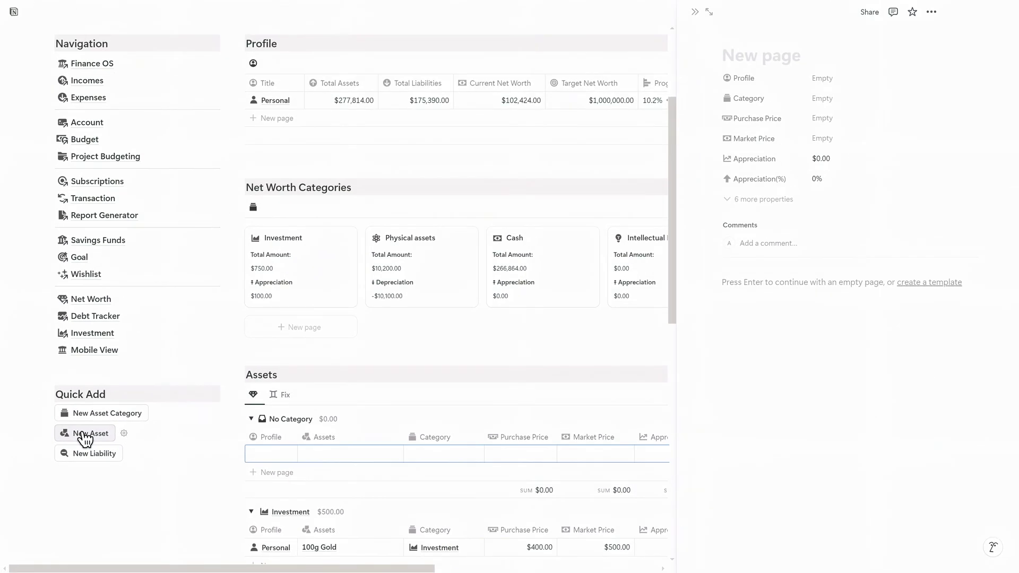
text(Lakeside Plot)
click(822, 78)
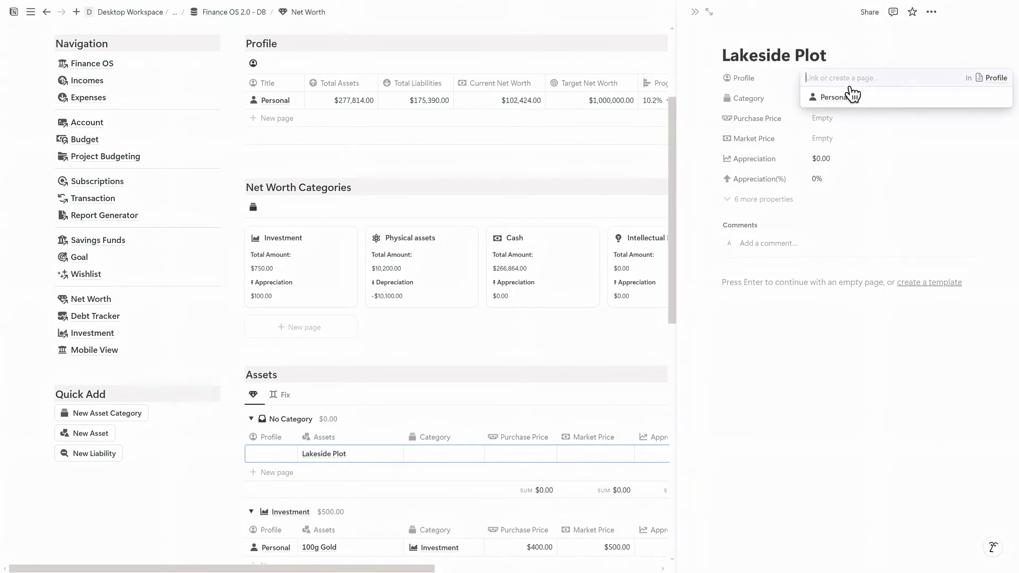
click(834, 95)
click(789, 75)
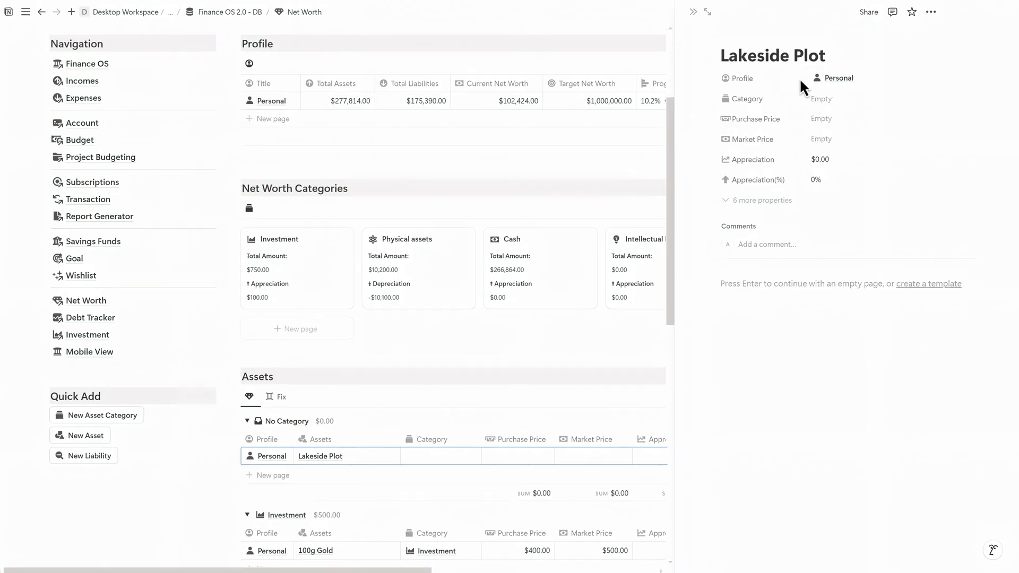
click(821, 97)
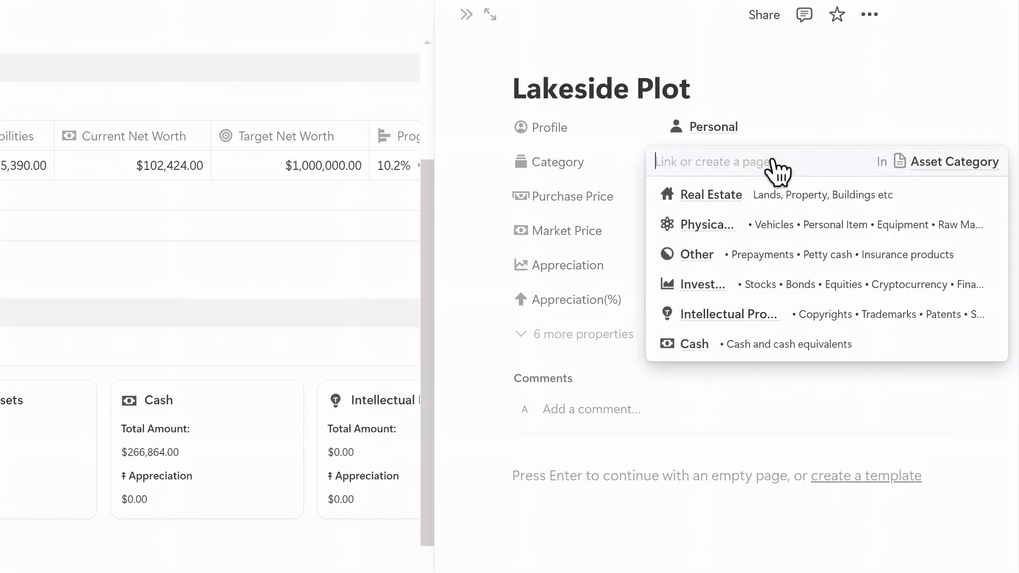
click(719, 206)
Step: Enter Lakeside Plot's $38,000 purchase price and its market price
click(701, 197)
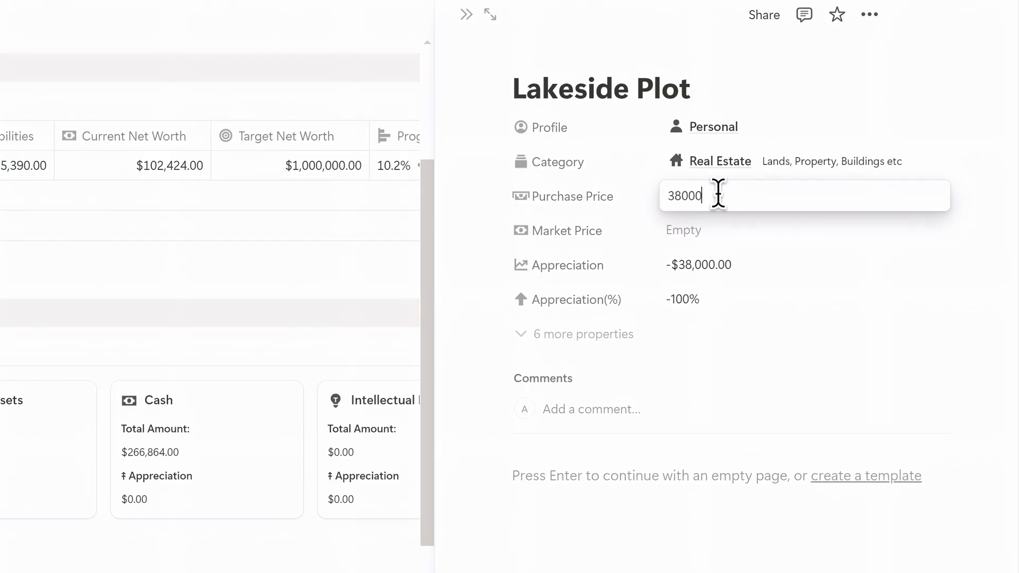
click(717, 233)
text(40000)
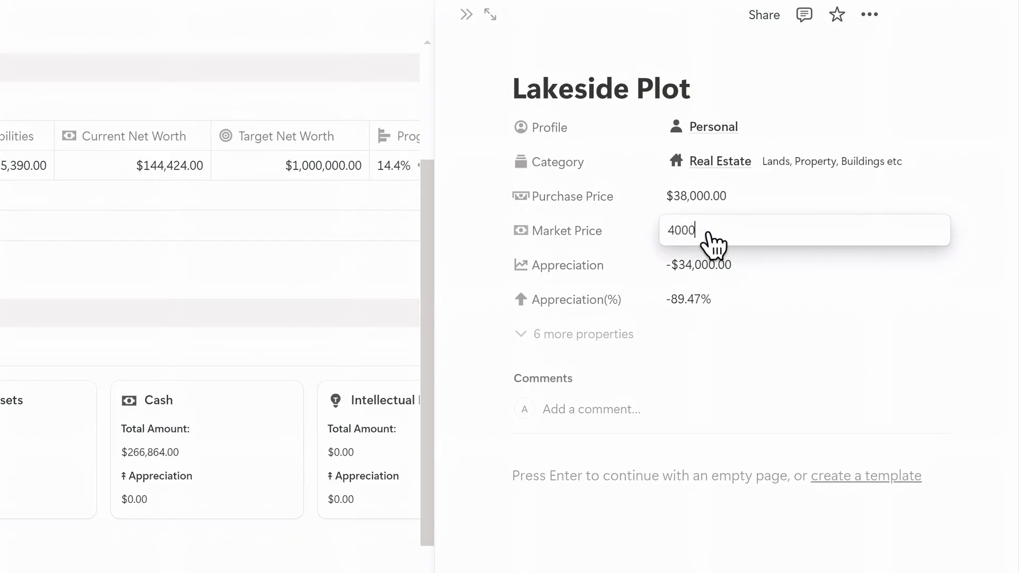
key(Return)
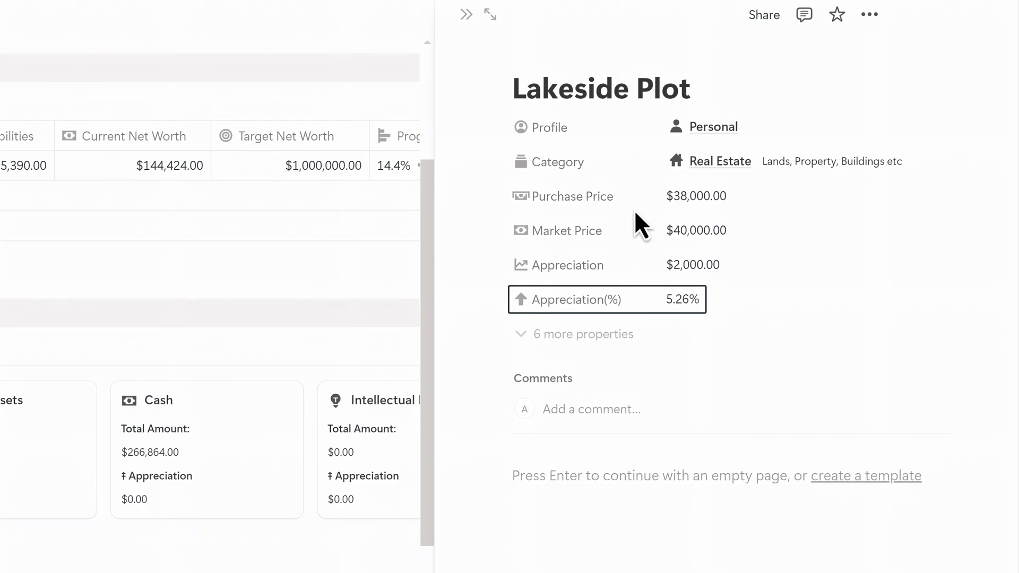
click(587, 19)
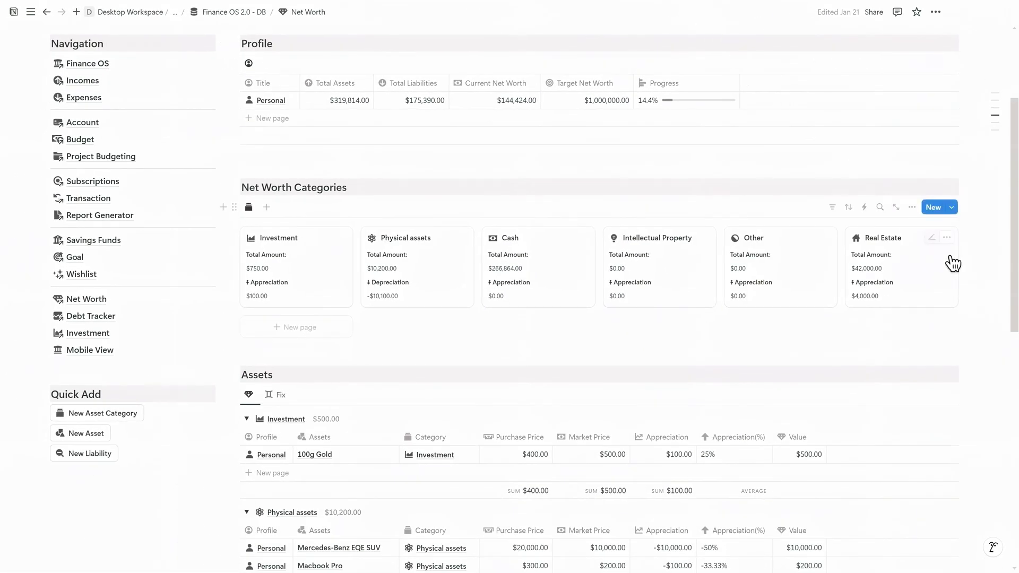
scroll(979, 288, down, 5)
scroll(979, 287, down, 4)
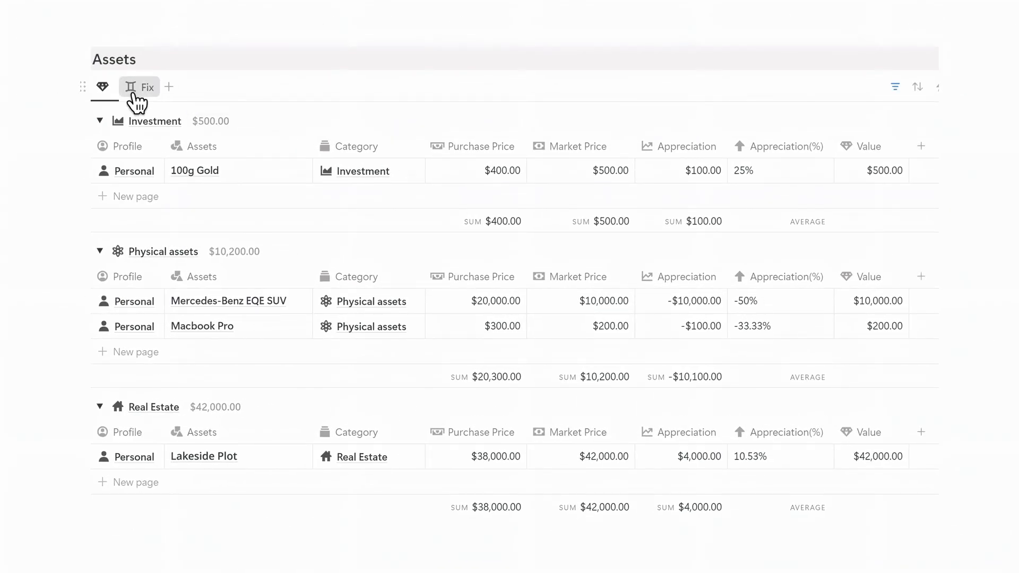
Step: Scroll to Assets and show its Fix view of cash and investment holdings
click(144, 88)
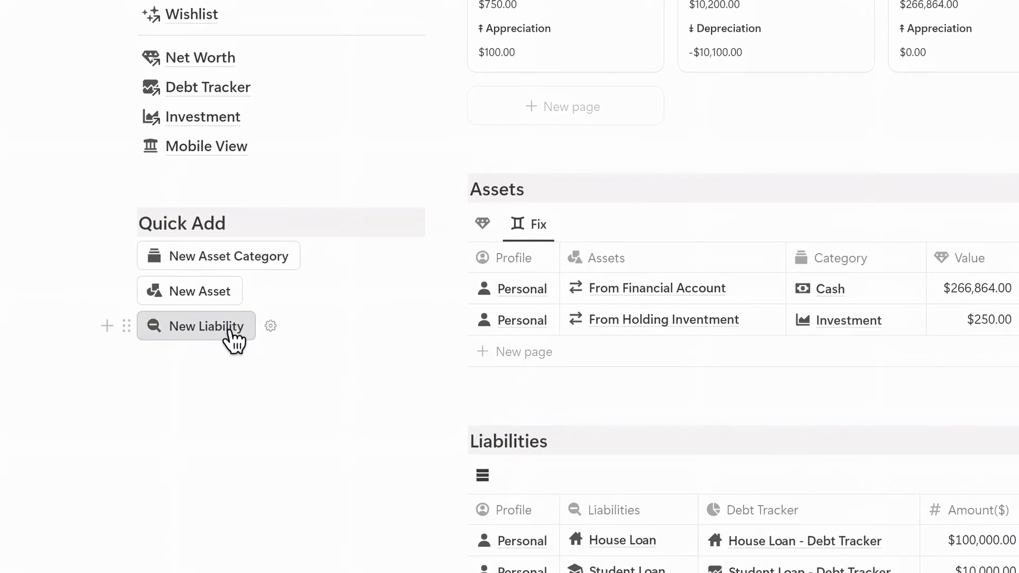
Step: Create the Plot Loan liability with a Personal profile and a $38,000 amount
click(206, 326)
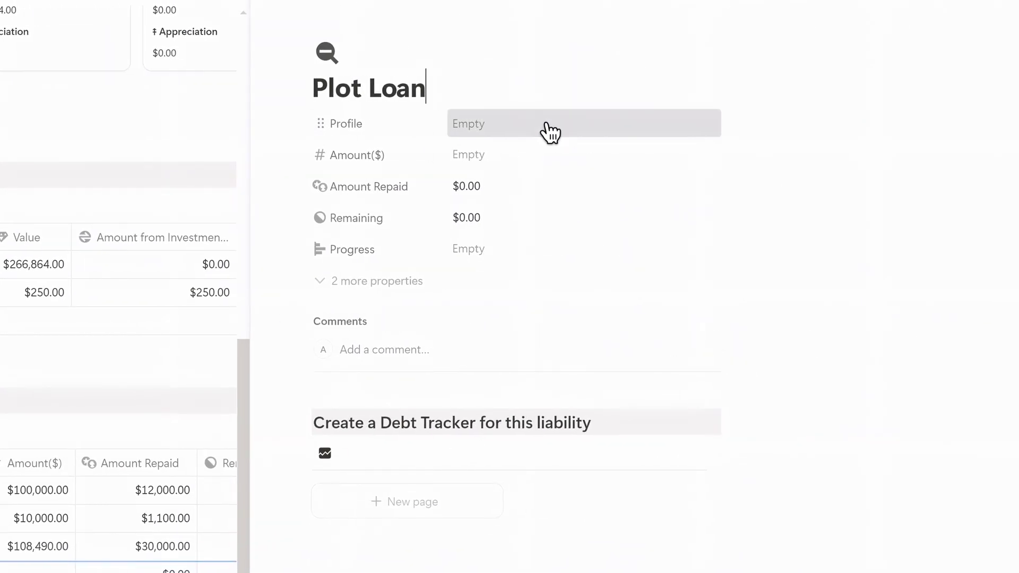
click(558, 124)
click(534, 155)
key(Escape)
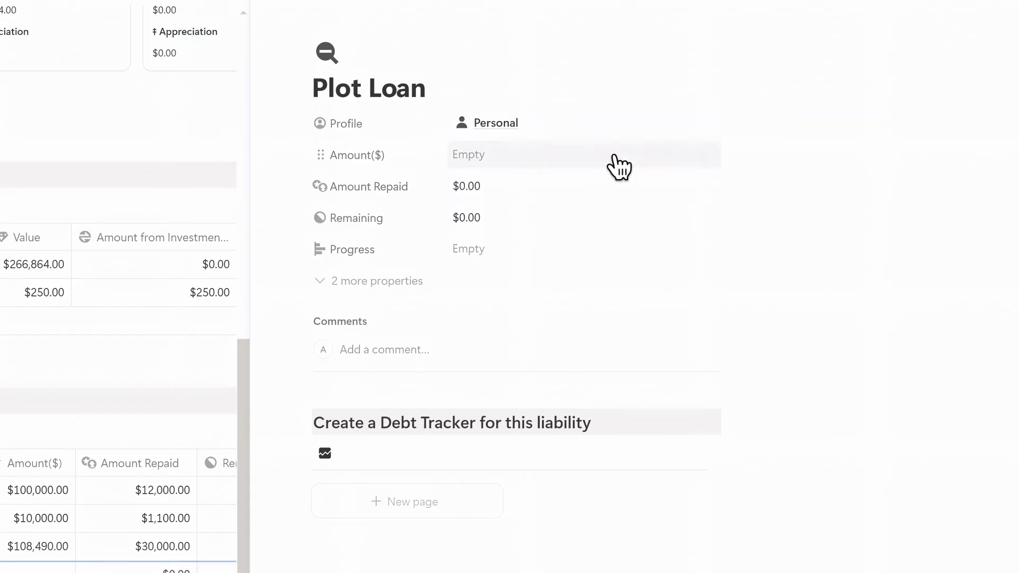
click(620, 156)
text(38000)
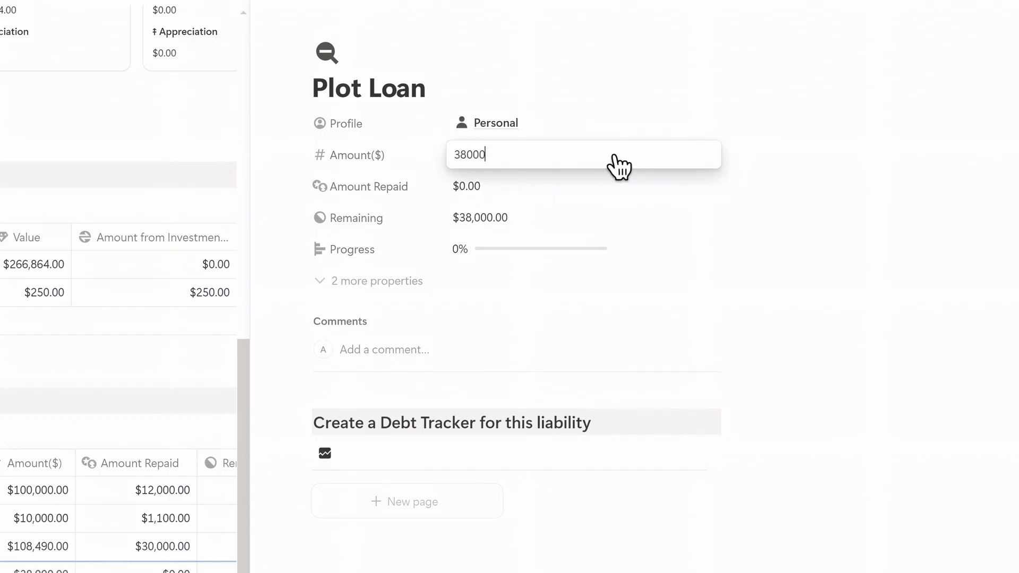
key(Return)
Step: Create the Plot Loan tracker: 20% interest, January 30, 2025 start, 24 months, $1,900 minimum
click(412, 502)
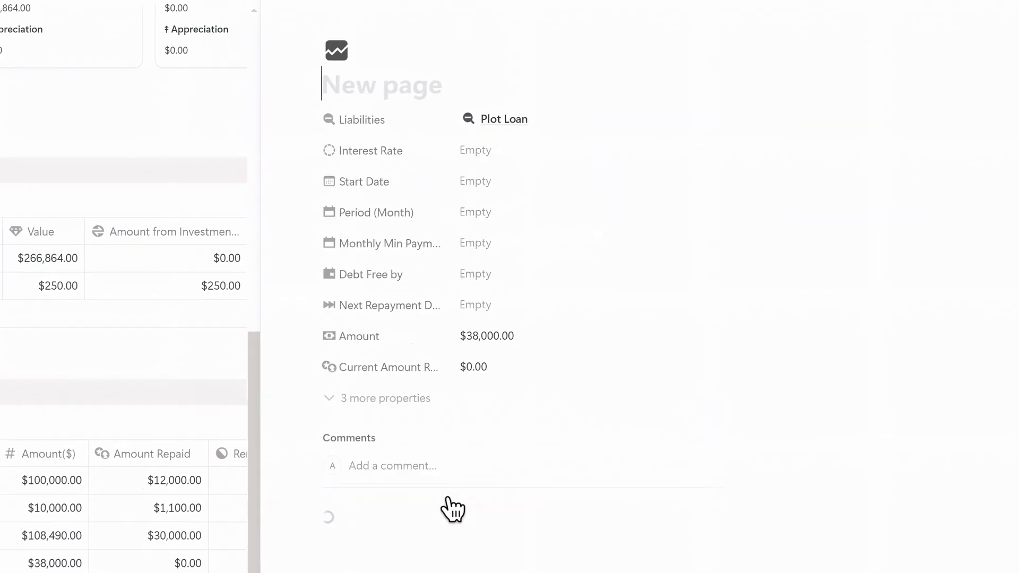
text(Plot Loan -Debt Tracker)
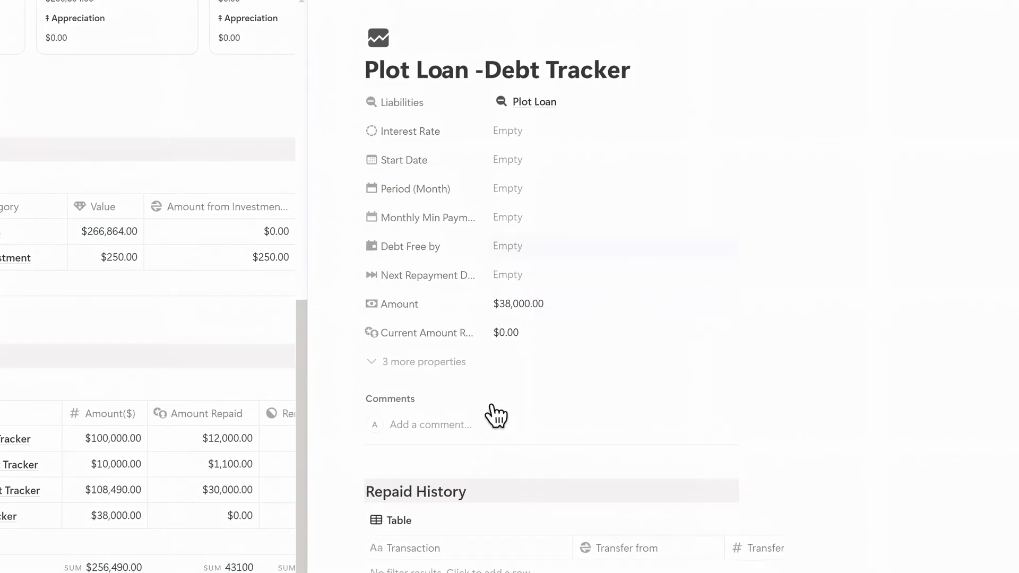
click(507, 130)
text(20)
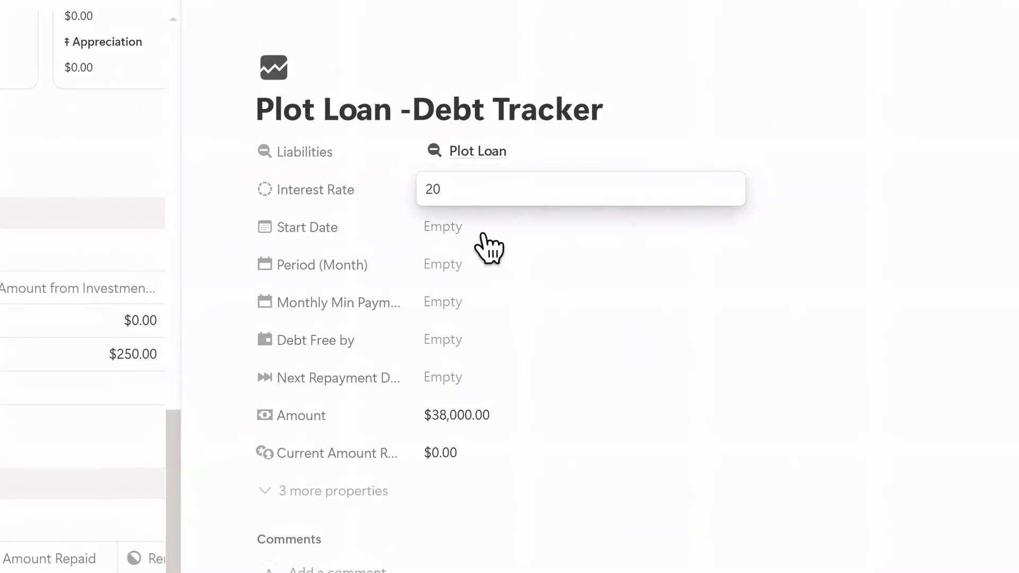
click(443, 227)
click(582, 496)
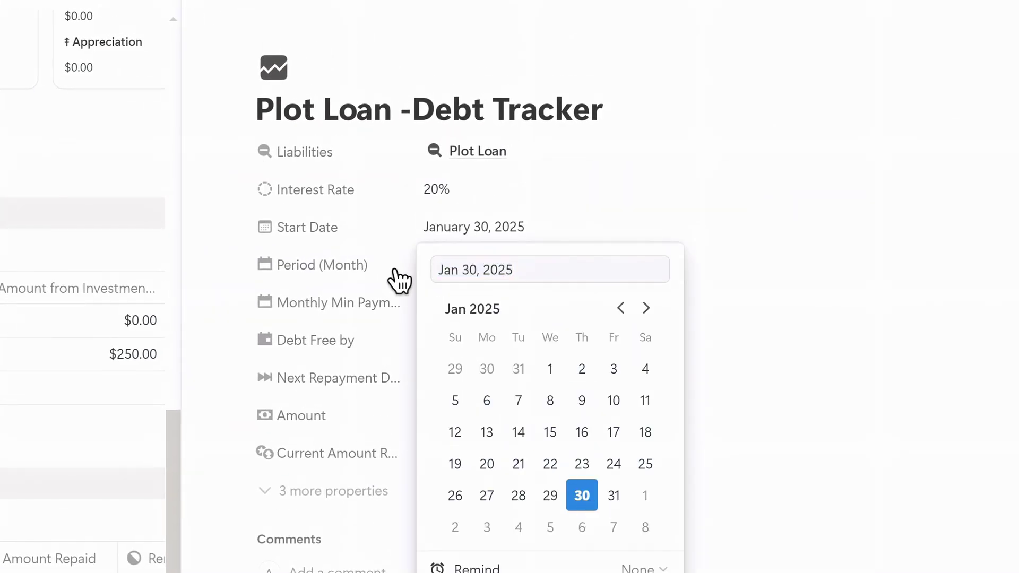
click(398, 279)
click(547, 277)
text(24)
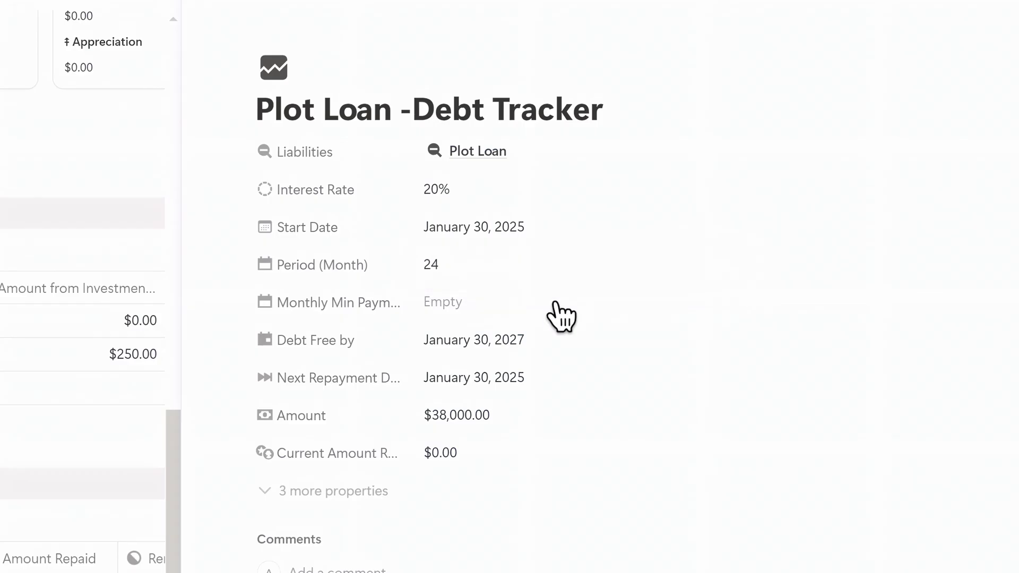
click(562, 315)
text(1900)
click(410, 343)
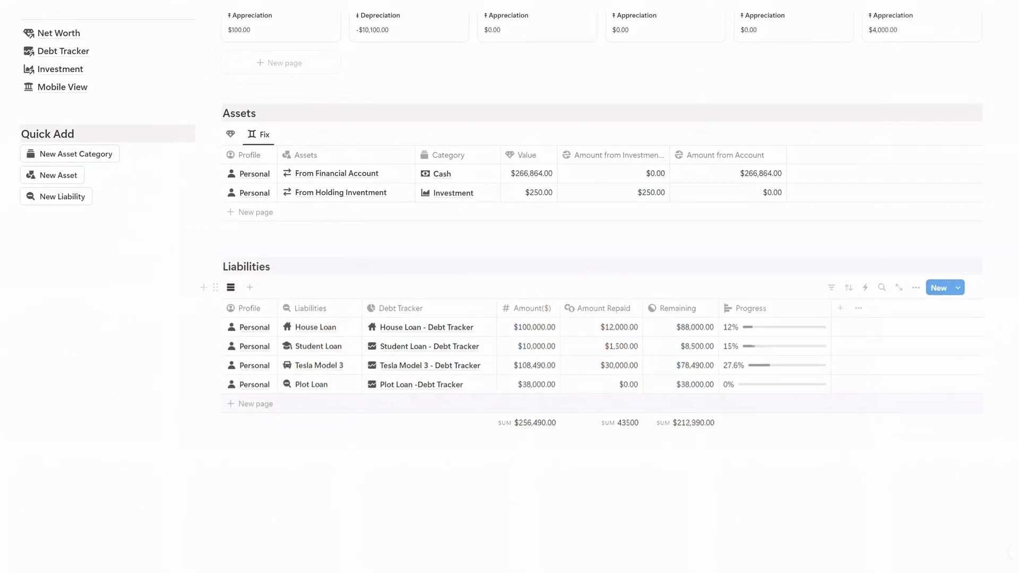
Step: Open the Plot Loan row to review its Debt Tracker columns
click(357, 389)
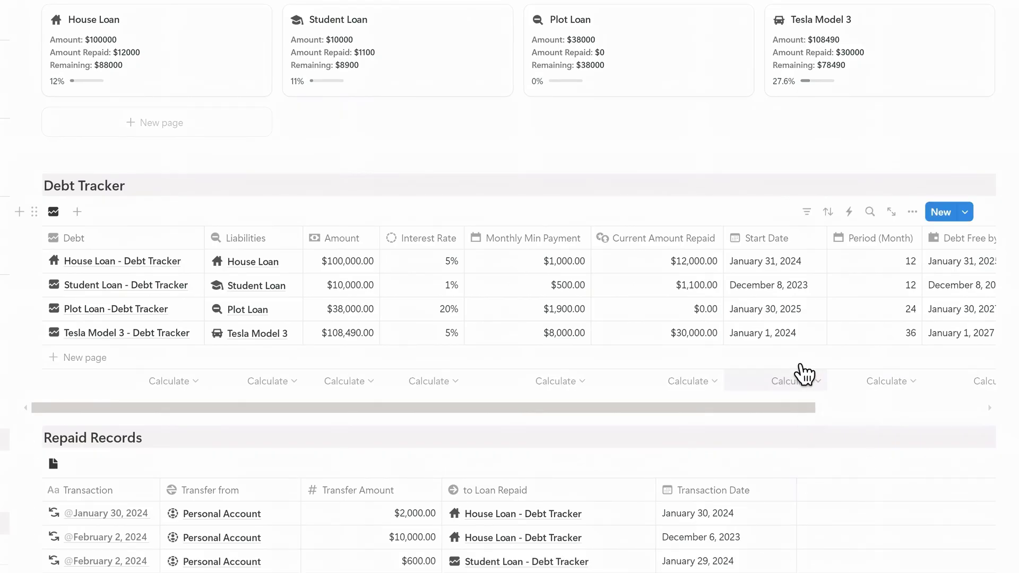
scroll(804, 374, right, 5)
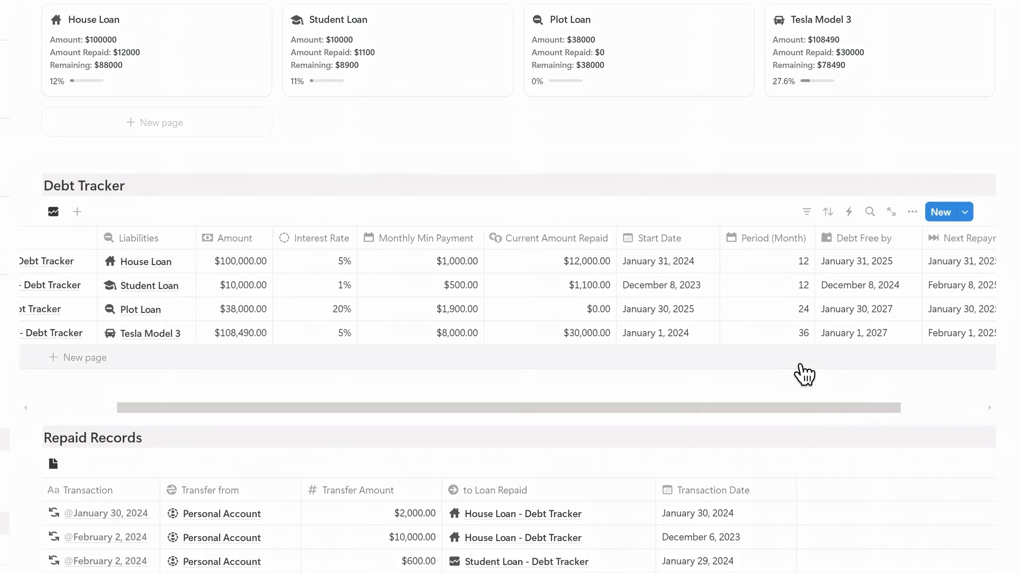
scroll(805, 373, right, 4)
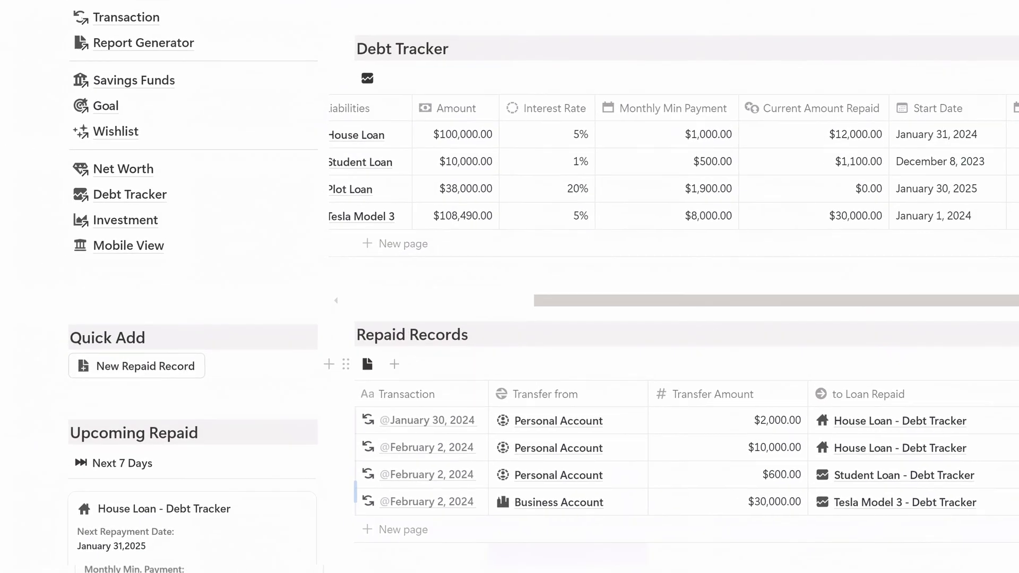
Step: Add a 'Plot Loan Payment' record of $1,900 from Business Account to the Plot Loan tracker
click(146, 367)
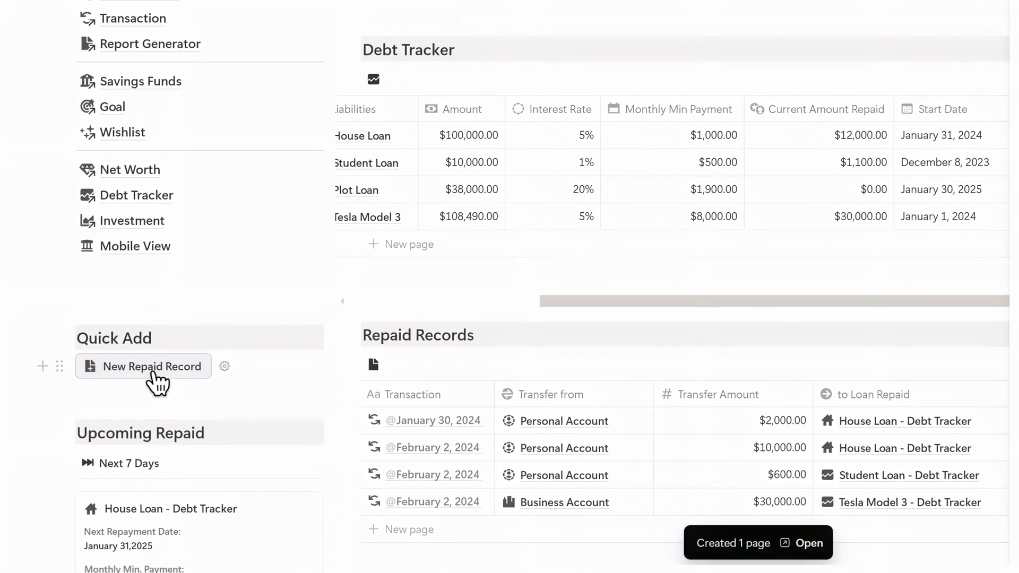
text(Plot Loan Payment)
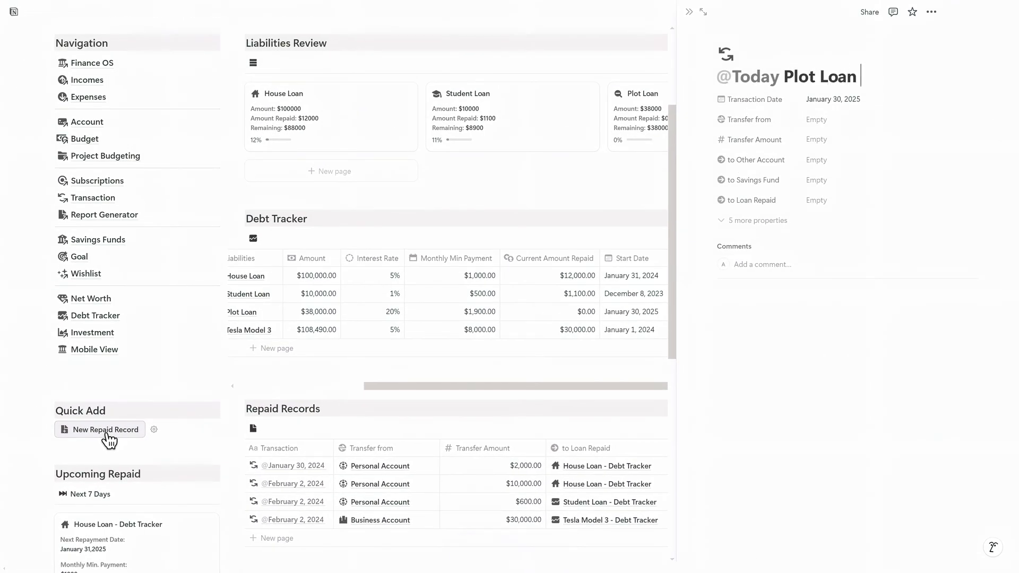
click(821, 166)
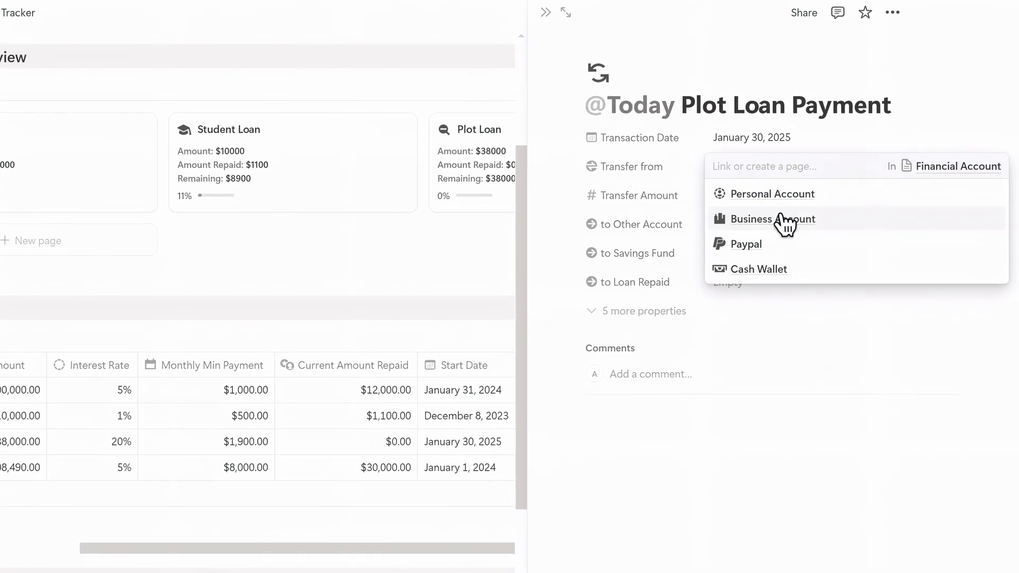
click(781, 221)
click(814, 196)
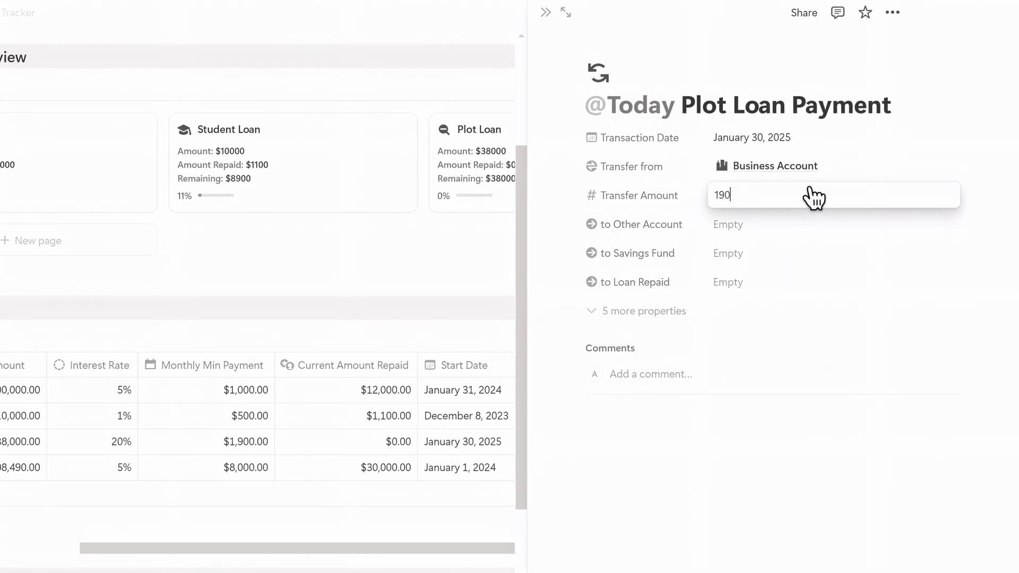
click(728, 282)
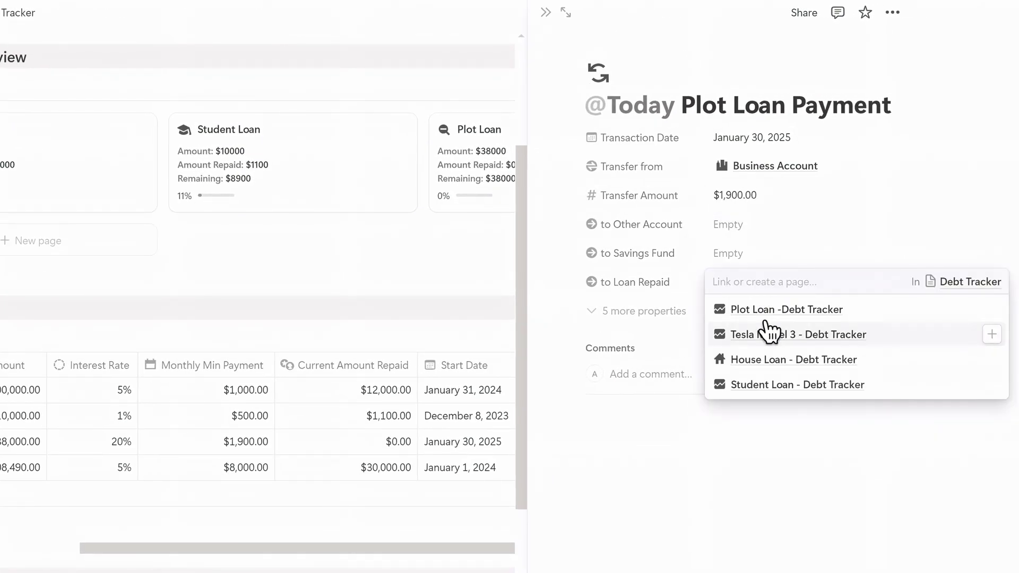
click(765, 335)
click(657, 481)
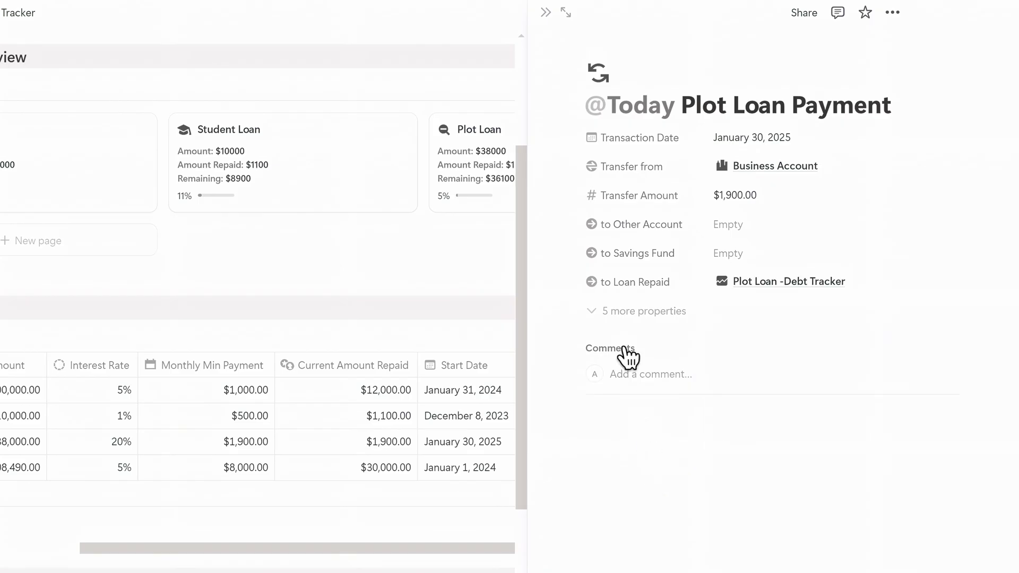
click(546, 12)
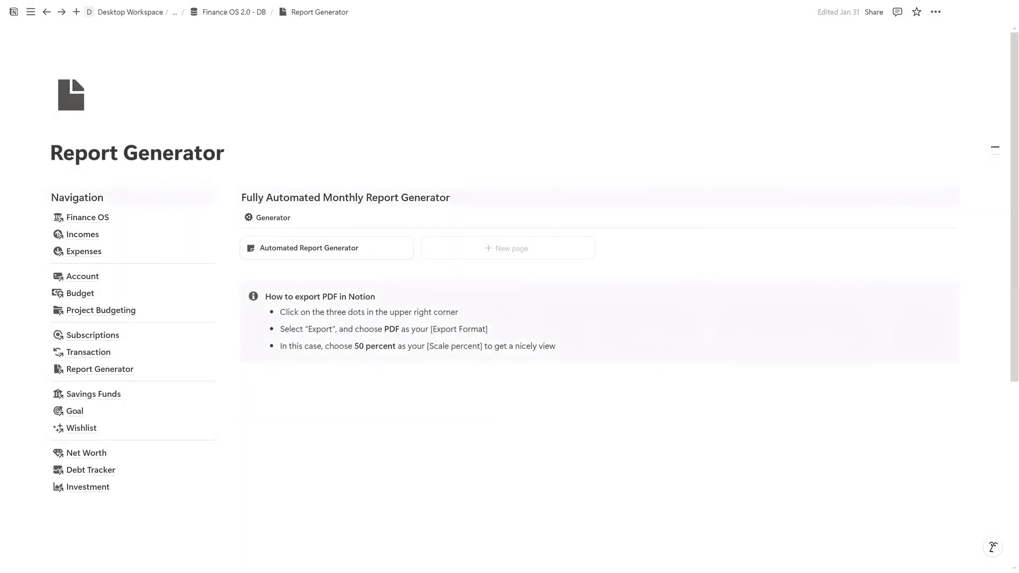
Step: Set the Automated Report Generator's date to February 11, 2025
click(309, 248)
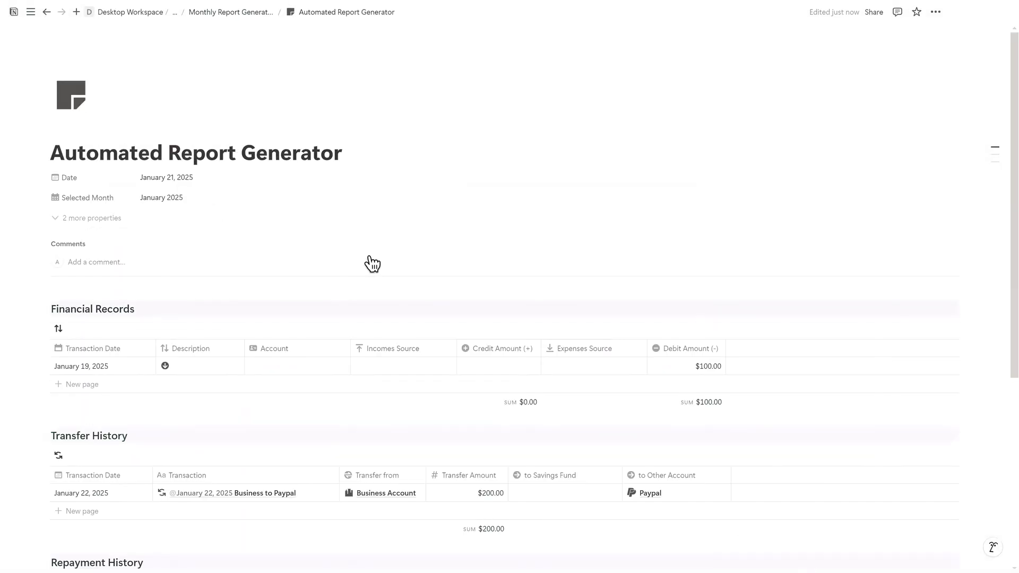
click(201, 178)
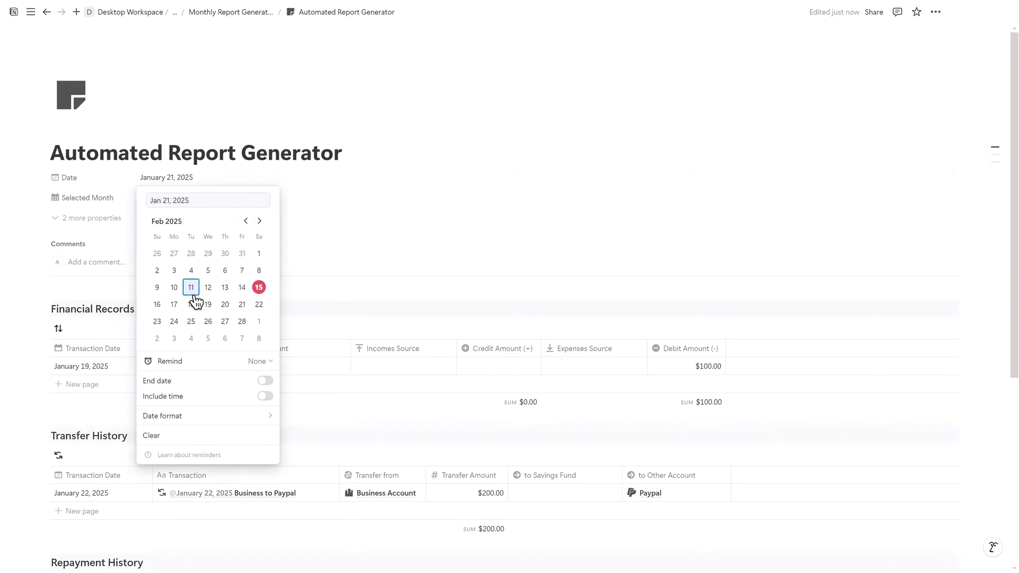
click(191, 287)
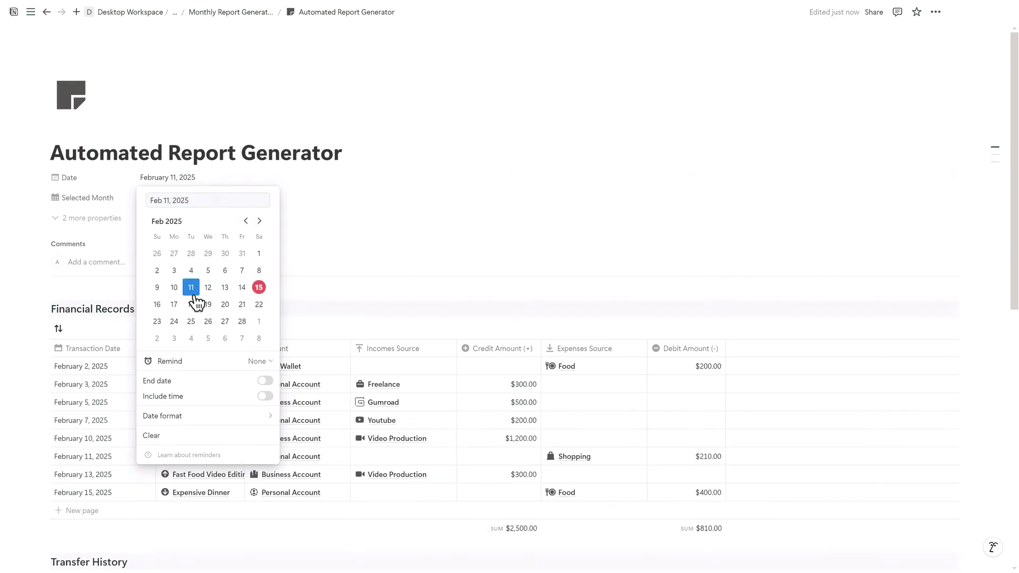
click(494, 253)
scroll(494, 253, down, 2)
scroll(494, 253, down, 2)
scroll(493, 254, down, 2)
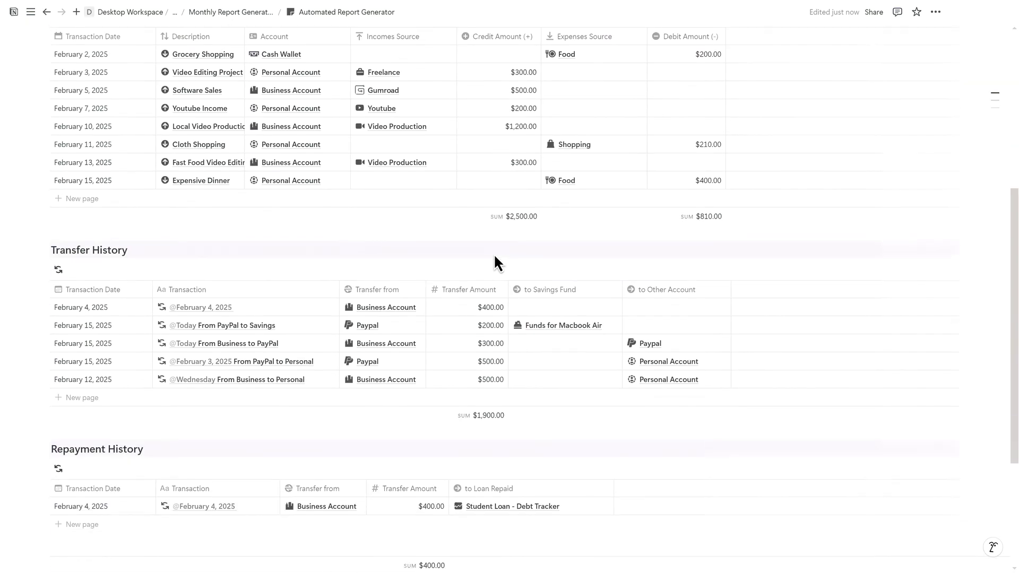
scroll(493, 253, down, 2)
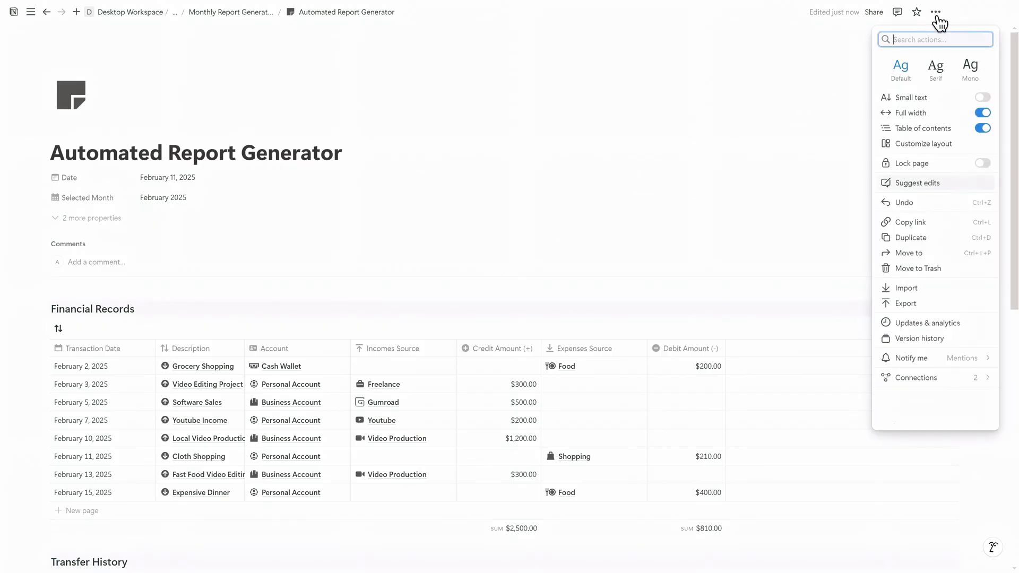
Step: Export the February report as a PDF at 50% scale
click(916, 304)
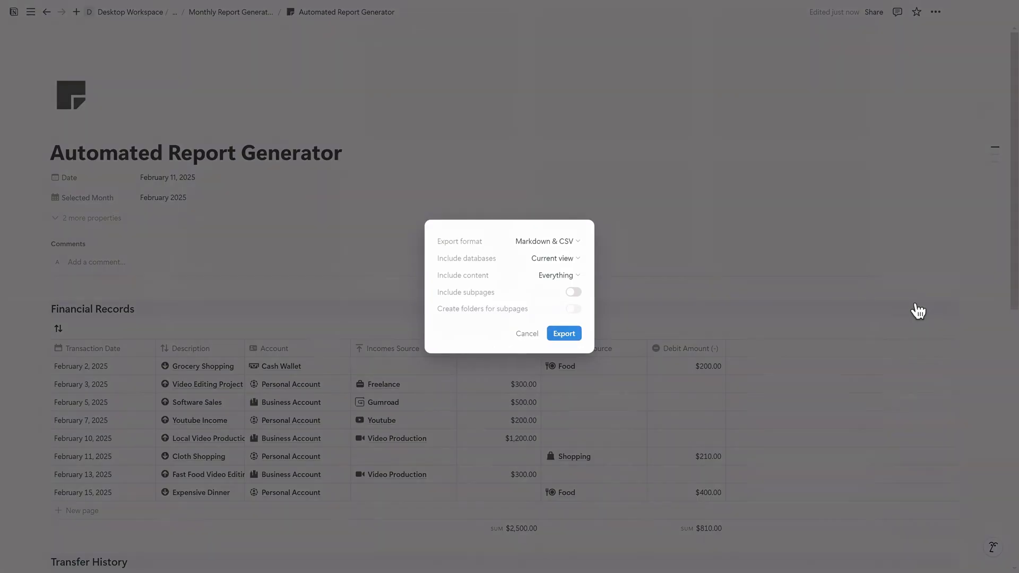
click(567, 243)
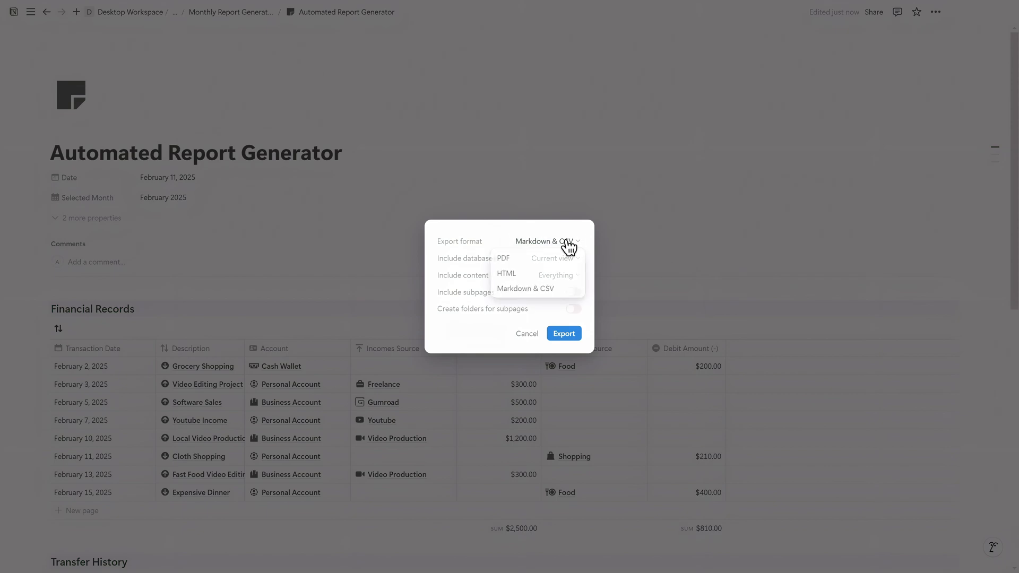
click(529, 262)
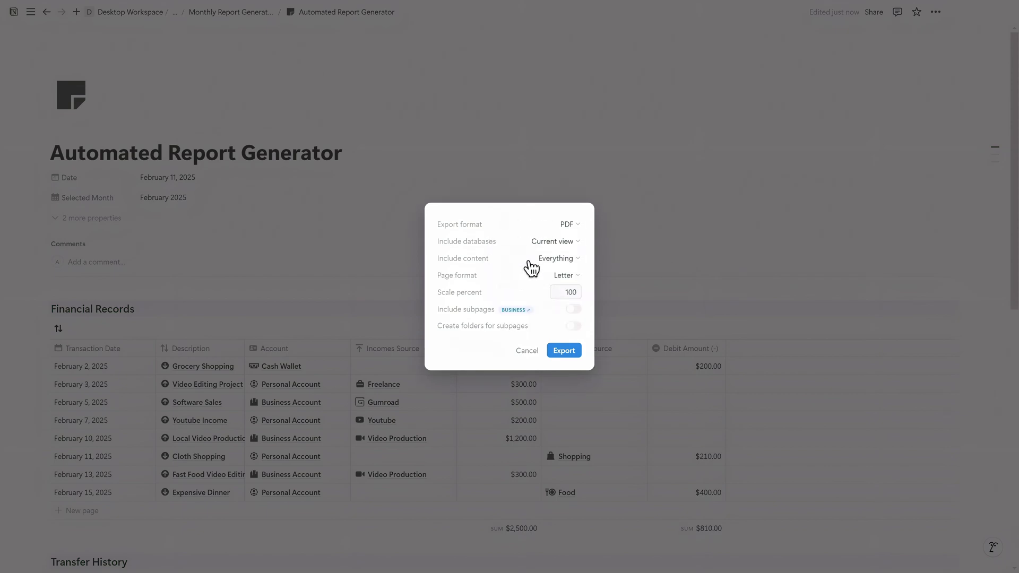
double_click(572, 294)
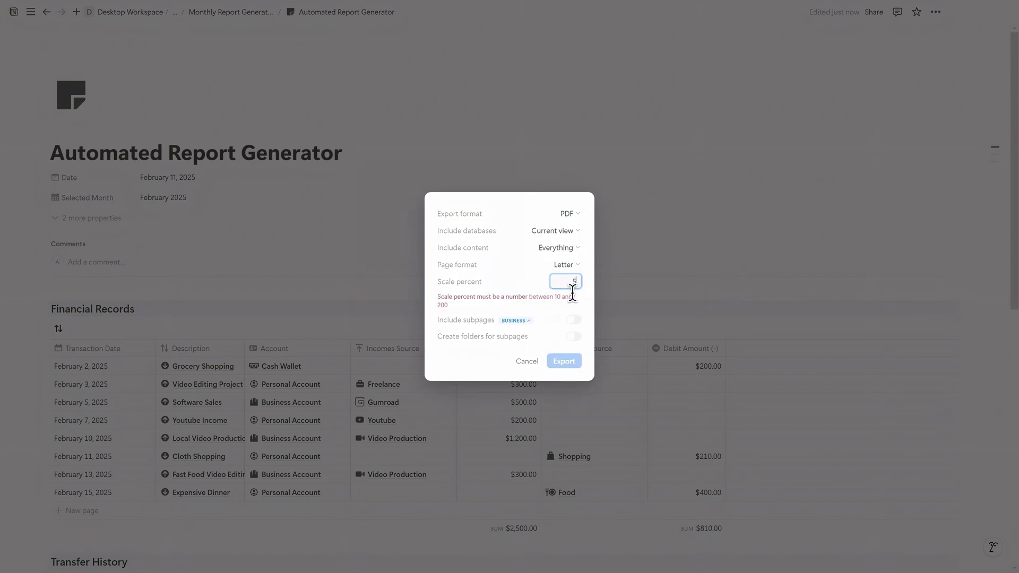
key(BackSpace)
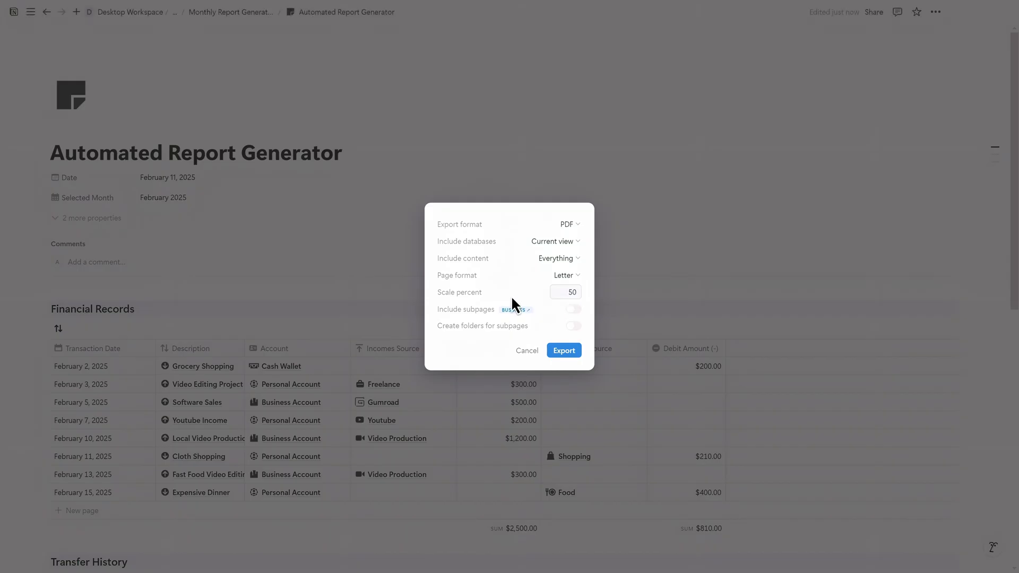
click(565, 350)
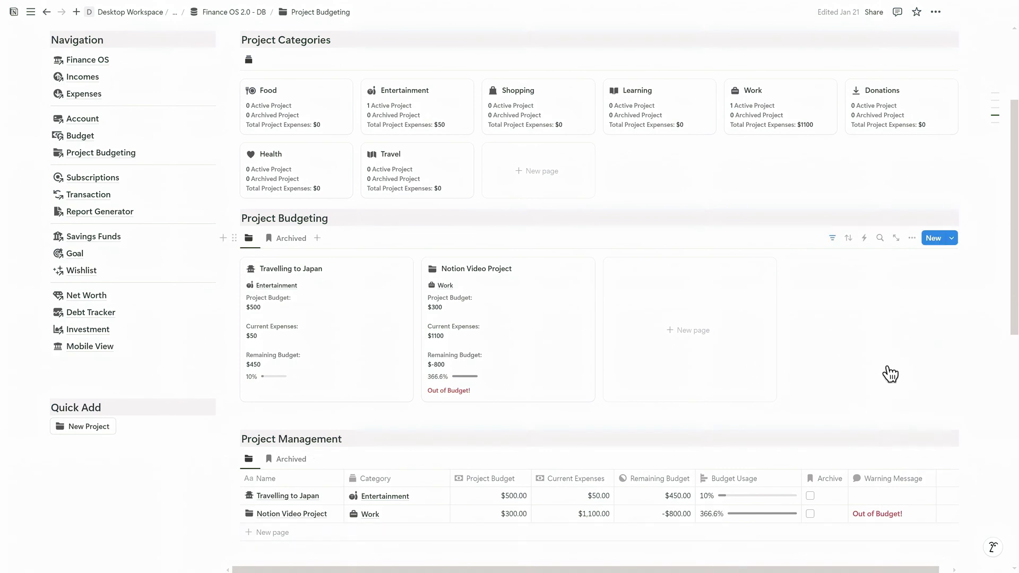
scroll(891, 373, down, 3)
scroll(890, 374, down, 2)
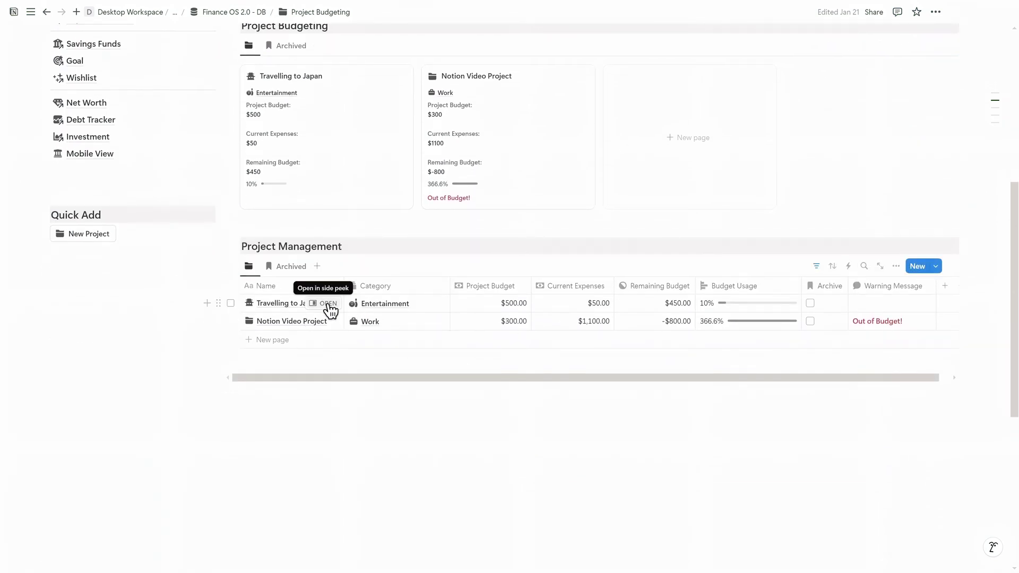
Step: Add an $85 Expensive Food expense, Cash Wallet account, Food source, to Travelling to Japan
click(330, 305)
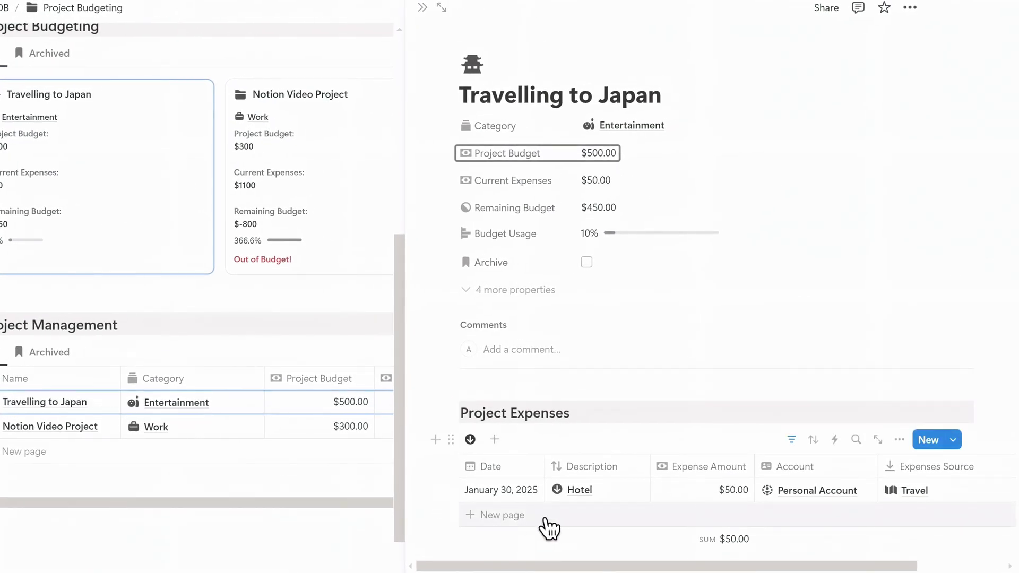
click(502, 516)
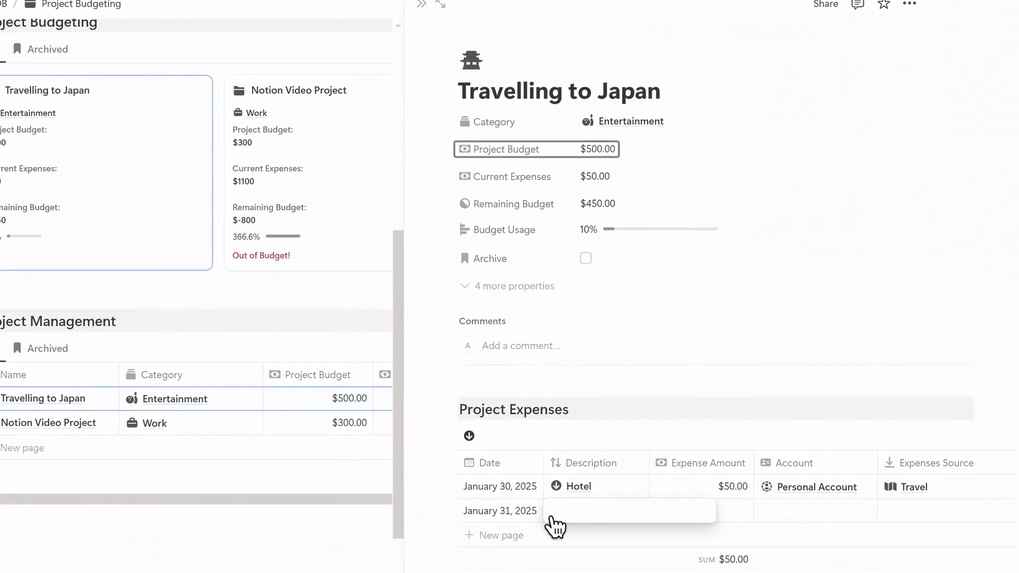
text(Expensive Food)
click(673, 345)
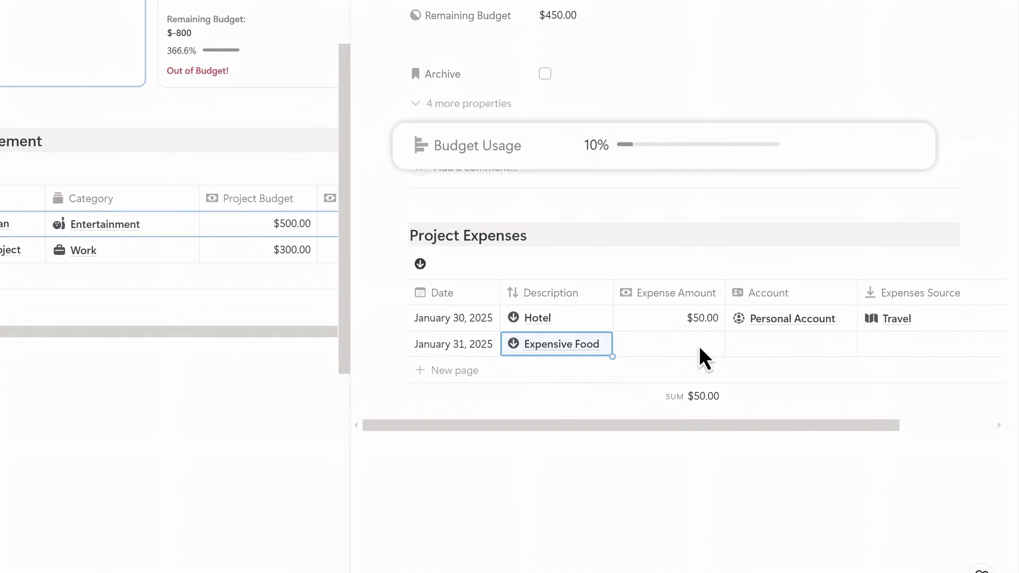
text(85)
key(Return)
click(791, 344)
click(757, 449)
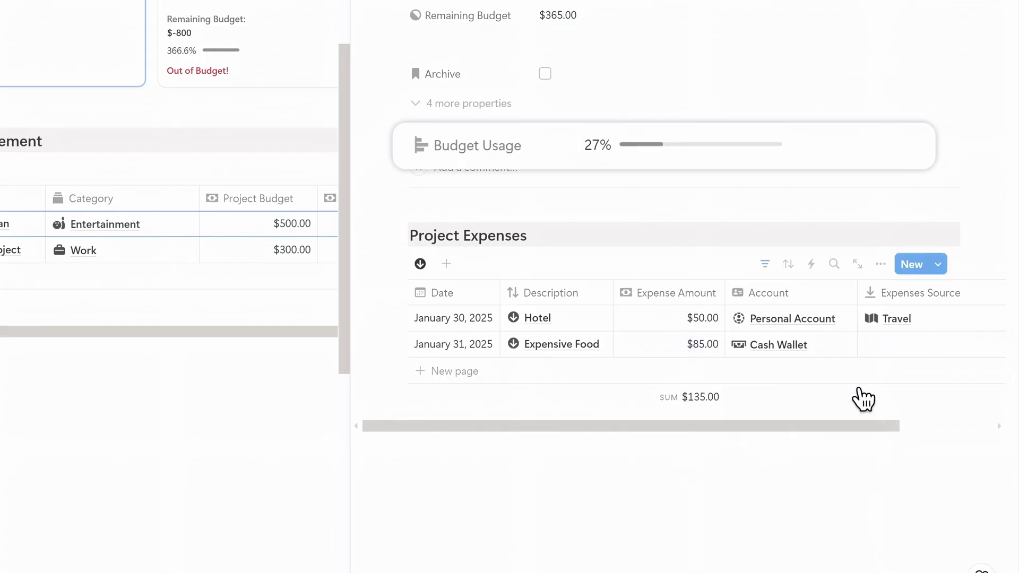
click(924, 345)
click(744, 396)
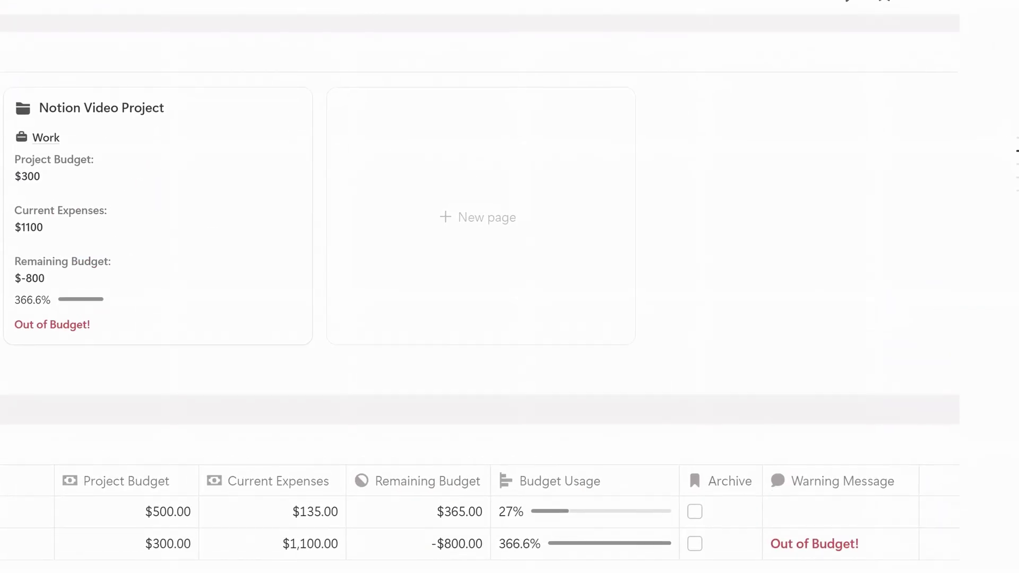
text(Friend’s Birthday)
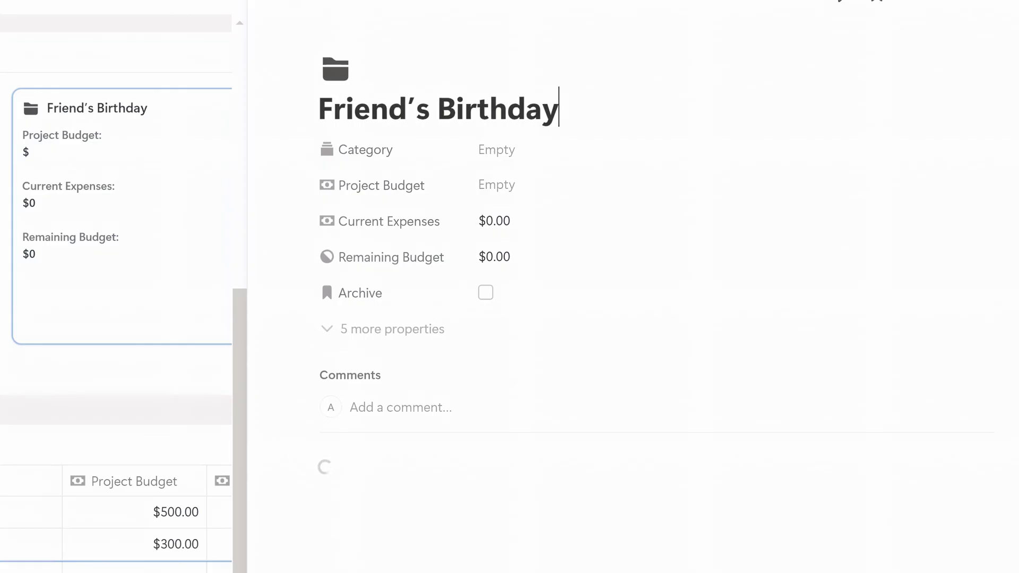
Step: Set the Friend's Birthday project to Entertainment with a $200 budget
click(496, 149)
click(518, 279)
click(582, 199)
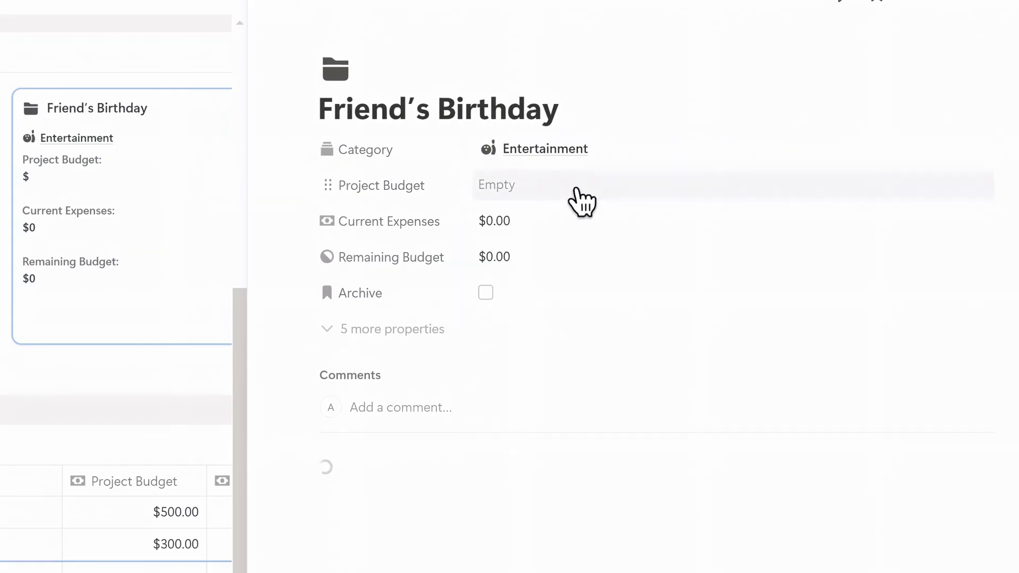
text(200)
key(Return)
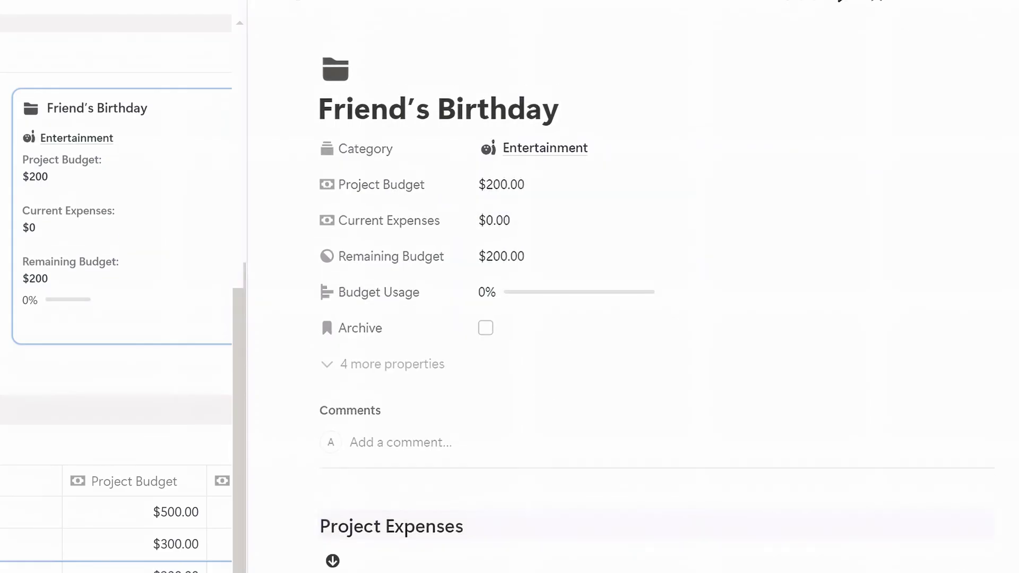
scroll(531, 319, down, 2)
Step: Add a $30 Decoration Stuff expense to Friend's Birthday and close its preview
click(531, 462)
text(De)
text(co)
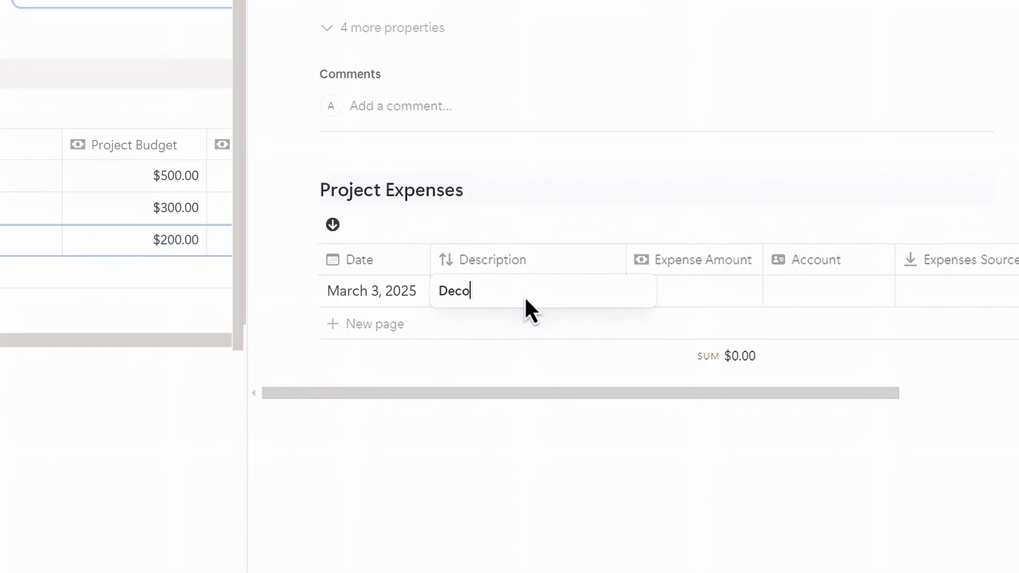
text(ration Stuff)
key(Return)
click(714, 282)
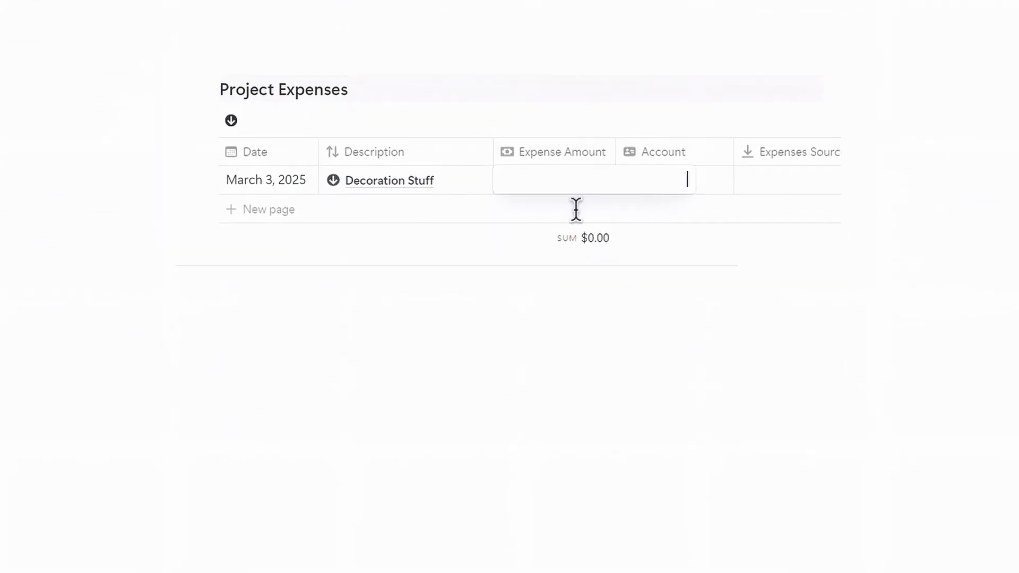
text(30)
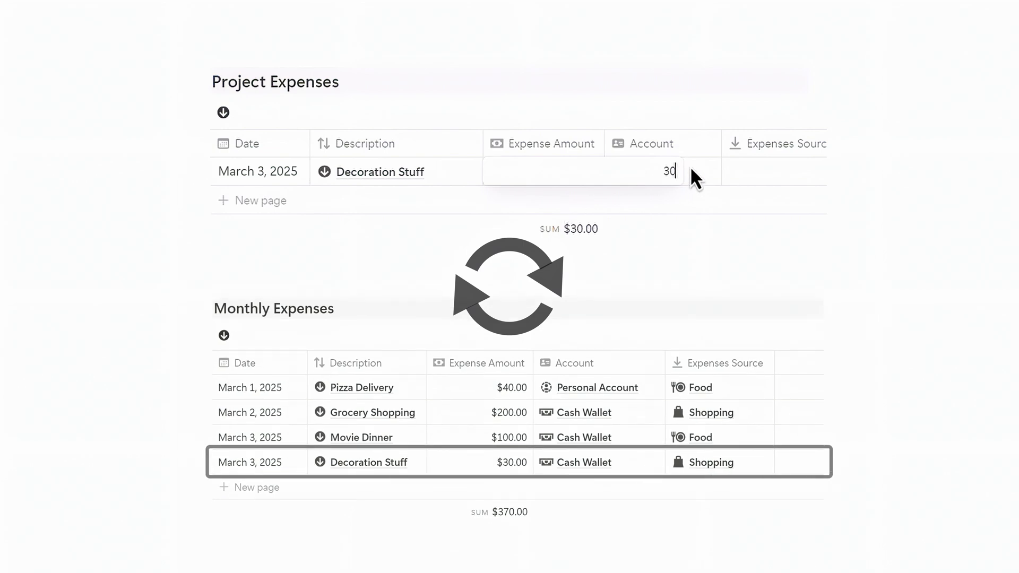
key(Return)
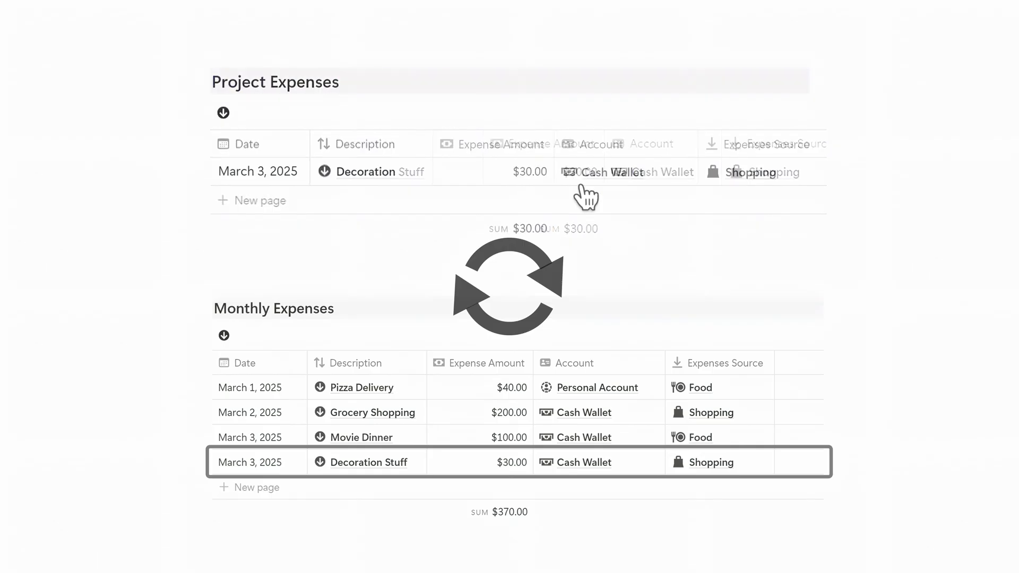
click(572, 12)
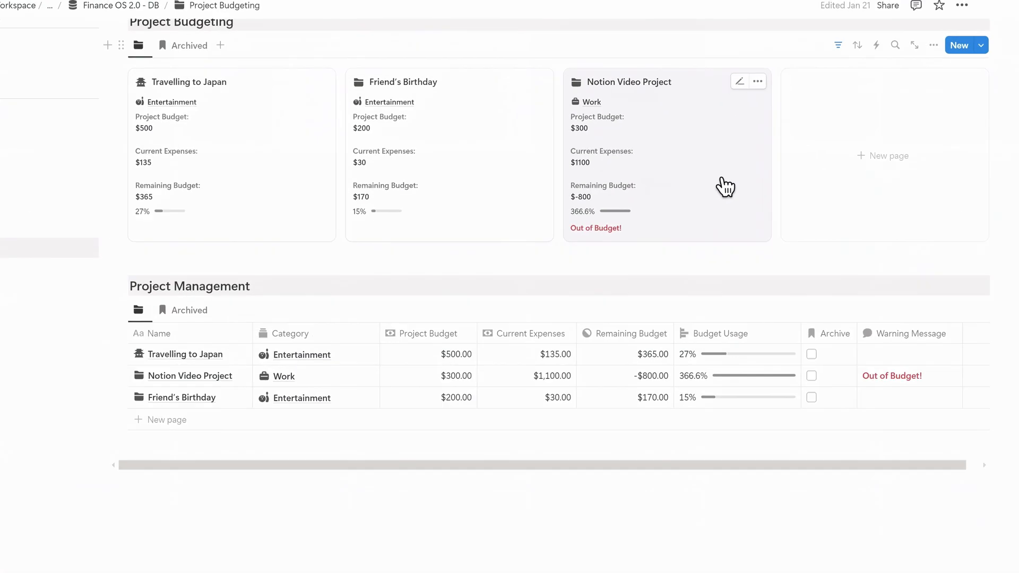
Step: Mark Notion Video Project as archived and switch the table to the Archived view
click(724, 186)
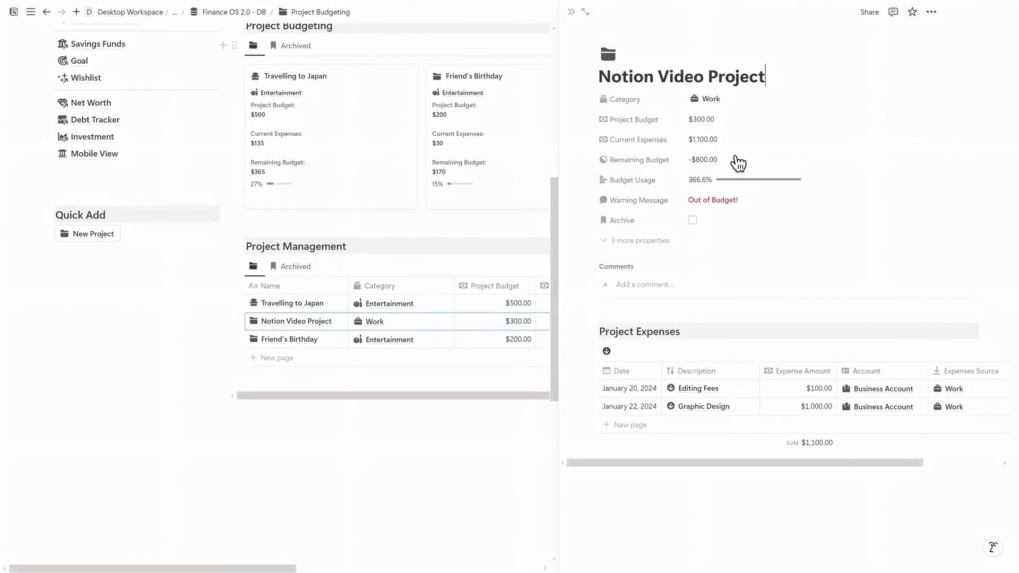
click(691, 222)
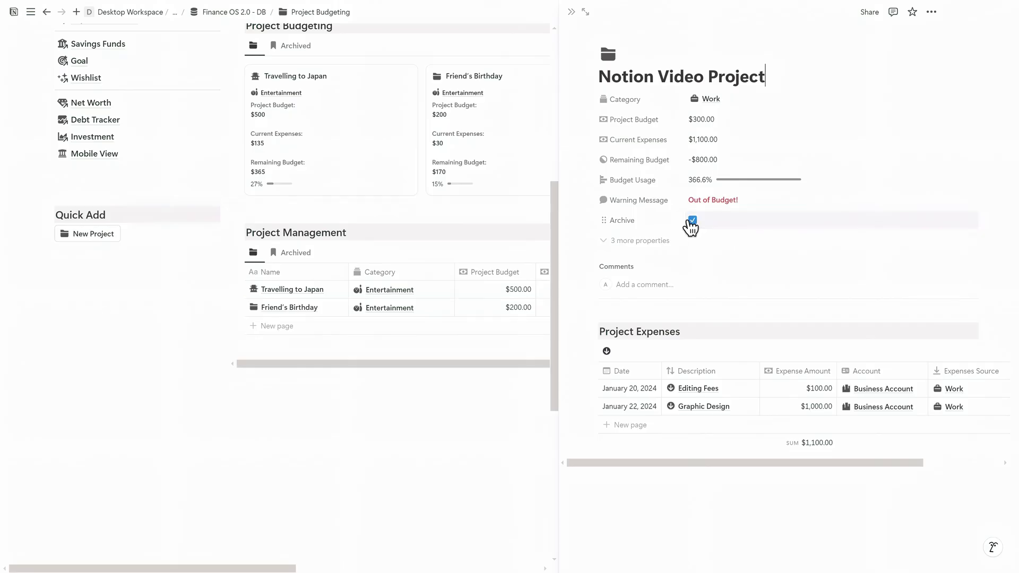
click(575, 14)
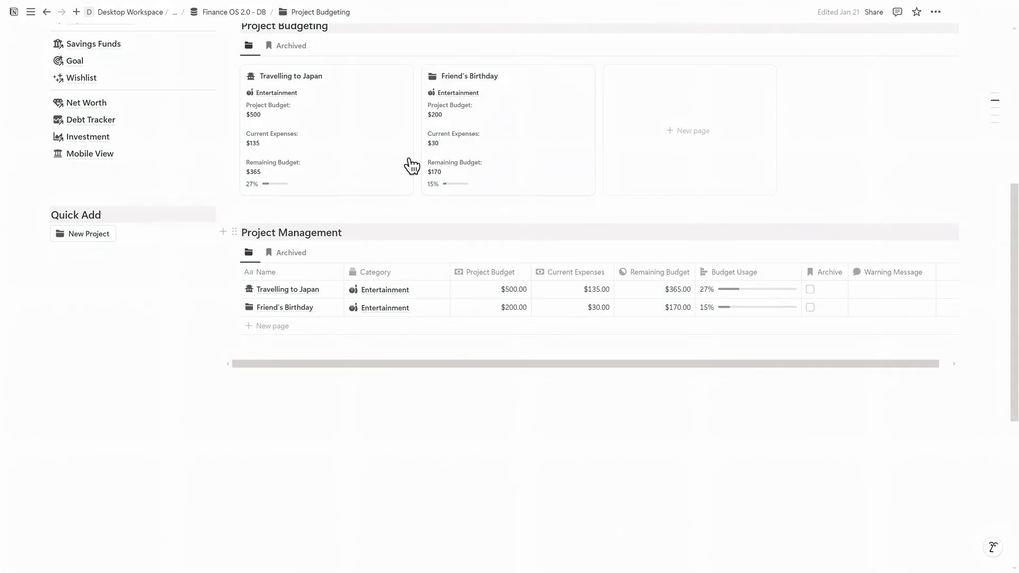
click(291, 254)
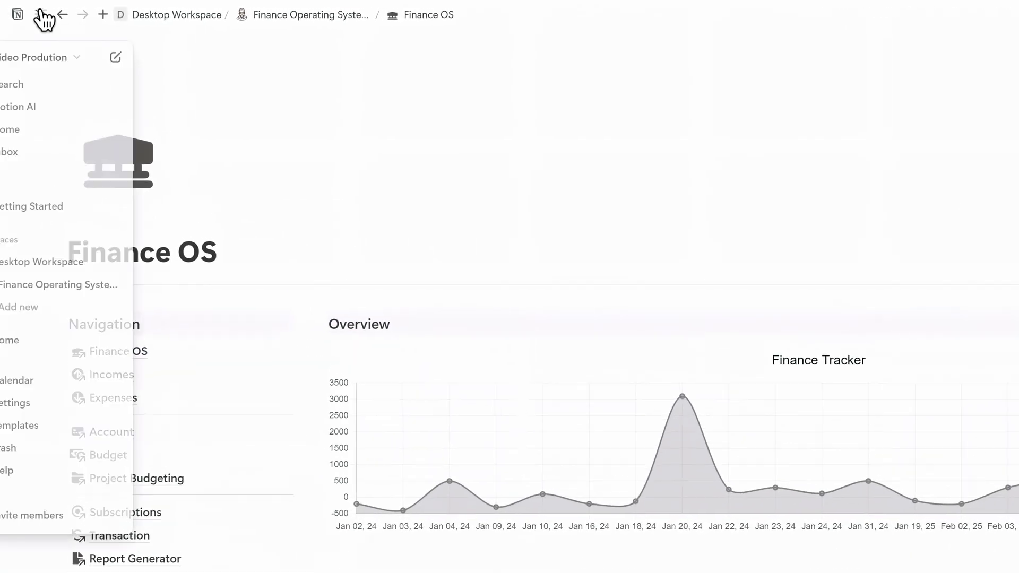
Step: Lock the sidebar and create a Mobile Workspace teamspace, skipping member invites
click(42, 15)
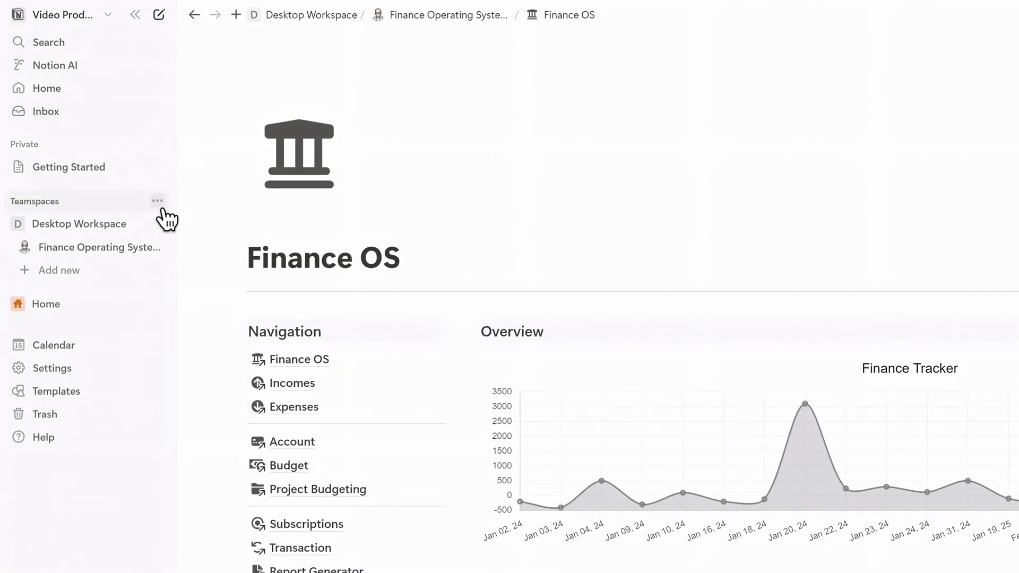
click(158, 201)
click(203, 291)
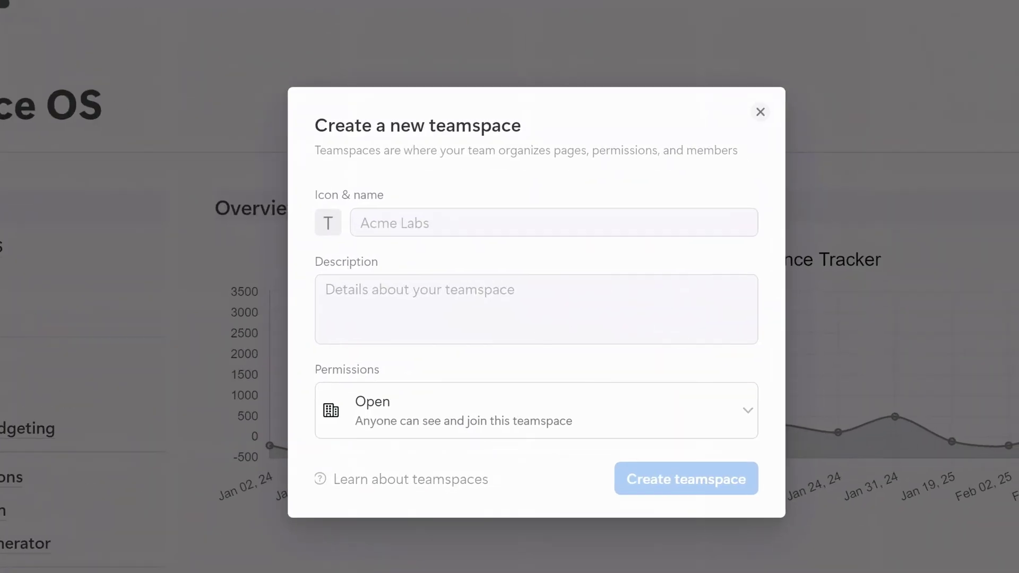
click(414, 223)
text(Mobile Workspace)
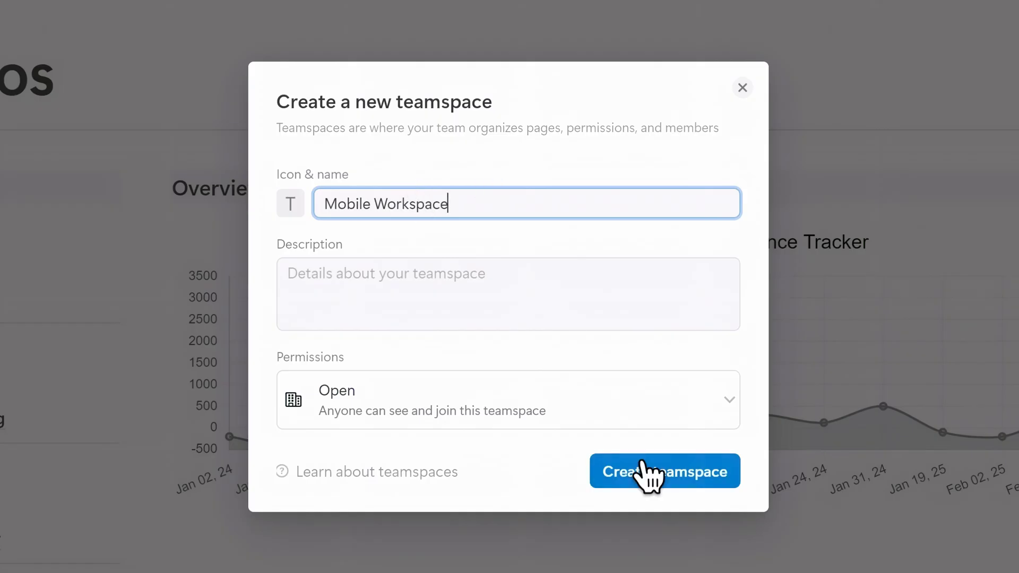
click(665, 472)
click(694, 348)
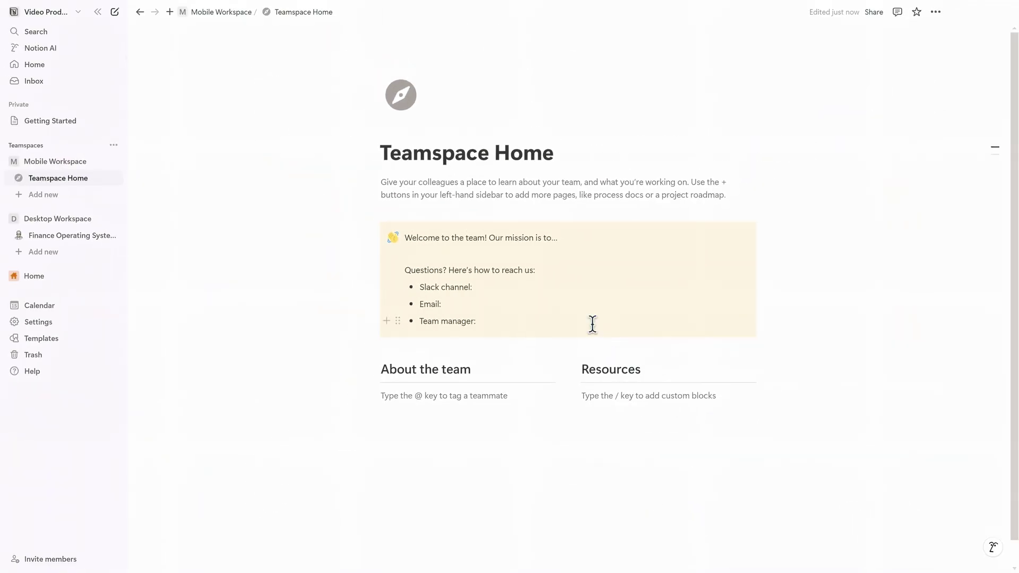
Step: Drag Mobile View from Finance OS into Mobile Workspace and open it
click(89, 240)
scroll(436, 531, down, 1)
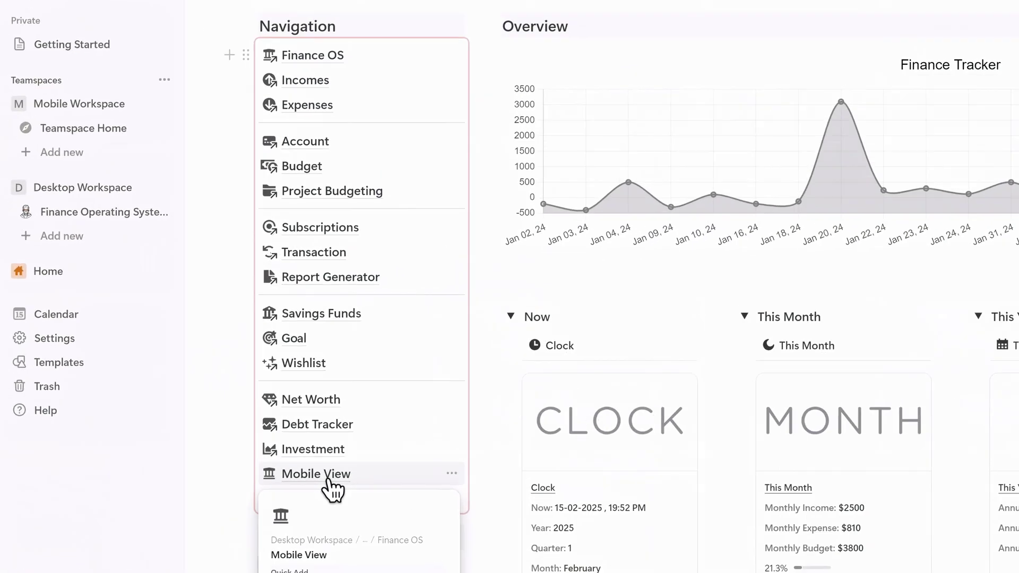
drag(330, 483, 87, 89)
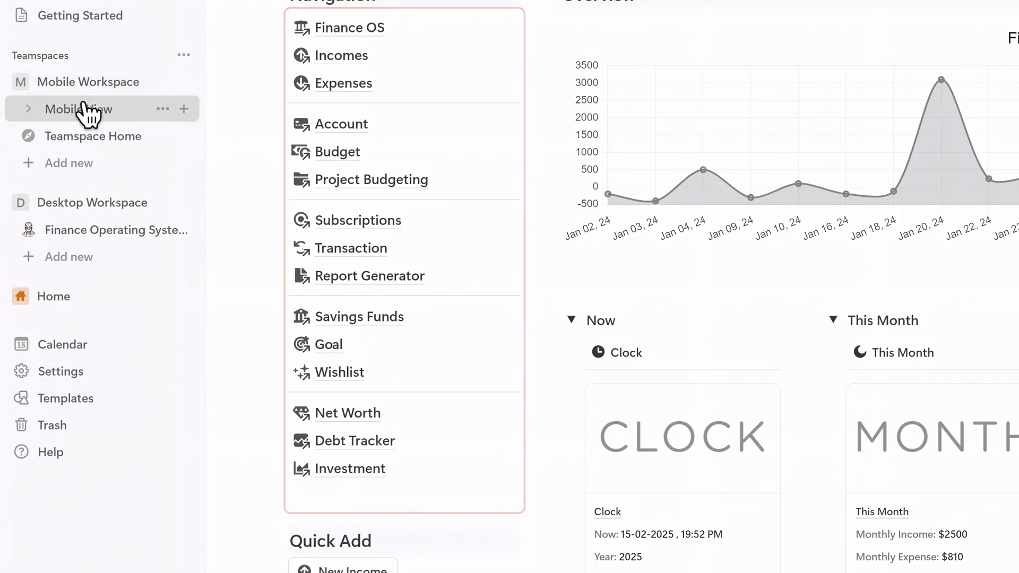
click(79, 109)
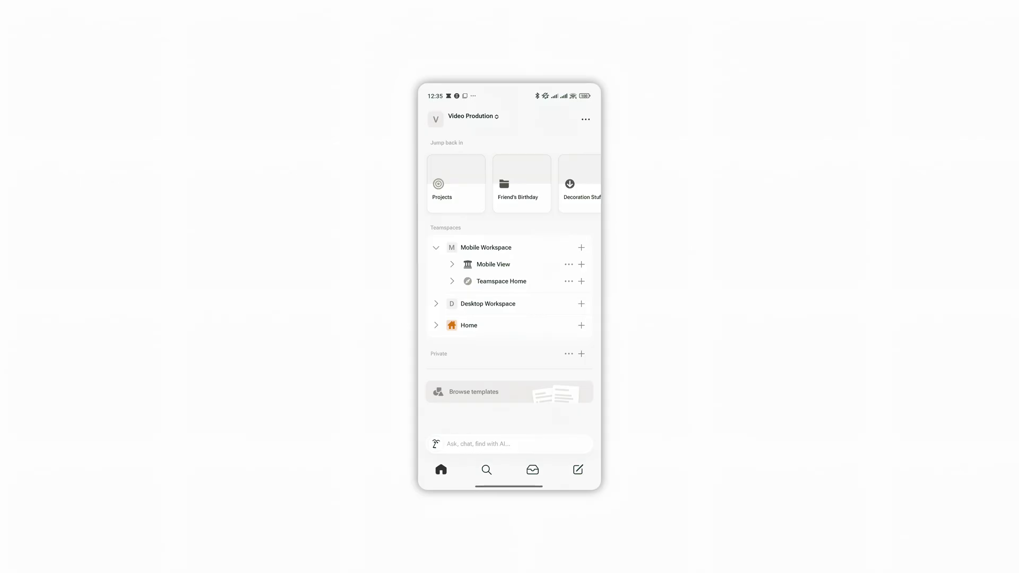
Step: Open Mobile View on the phone and reveal the outro page's share message
click(493, 265)
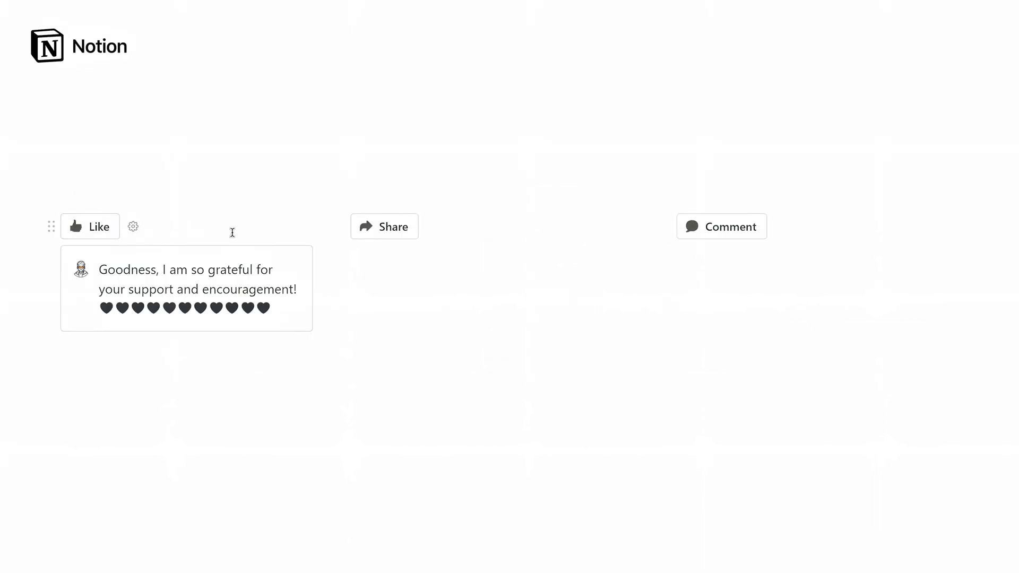
click(381, 227)
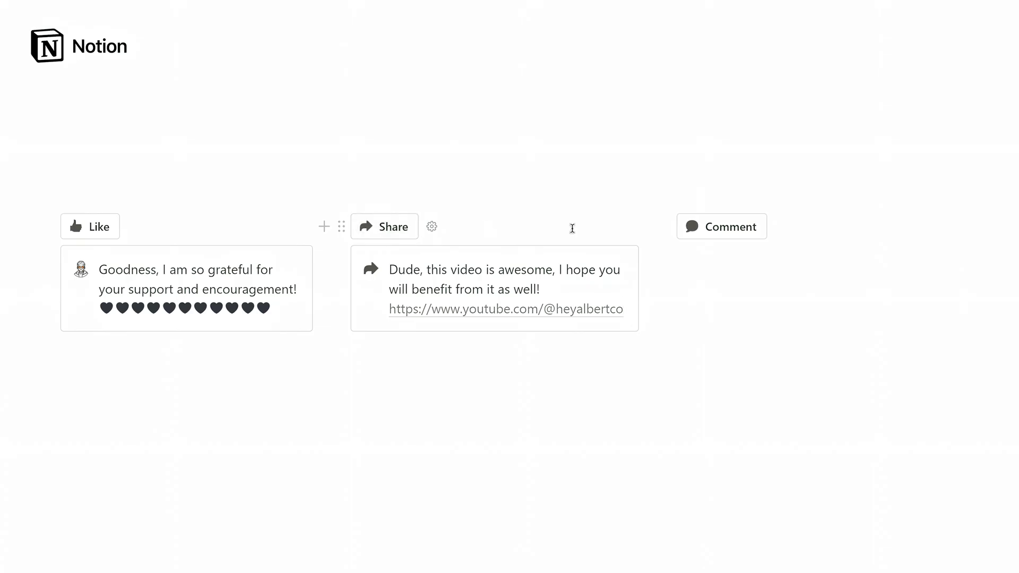